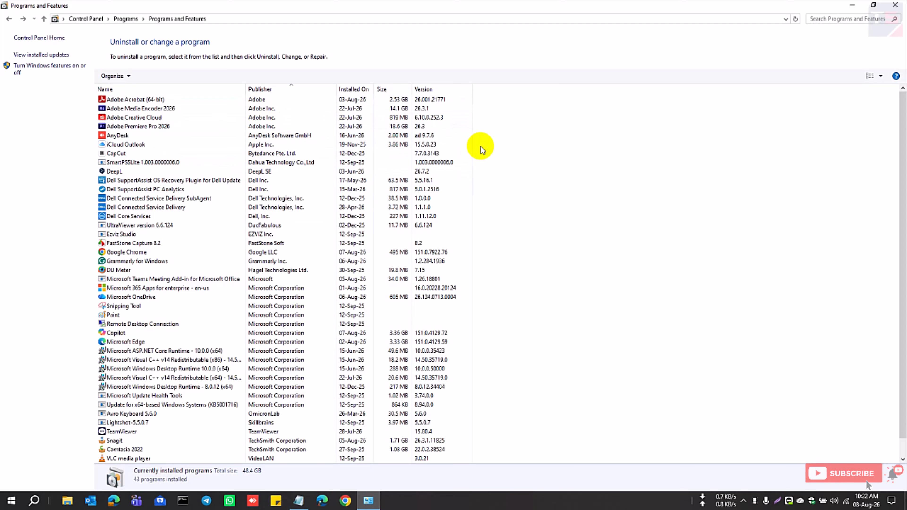
Close the installed programs list and restart the computer.
click(895, 5)
right_click(300, 61)
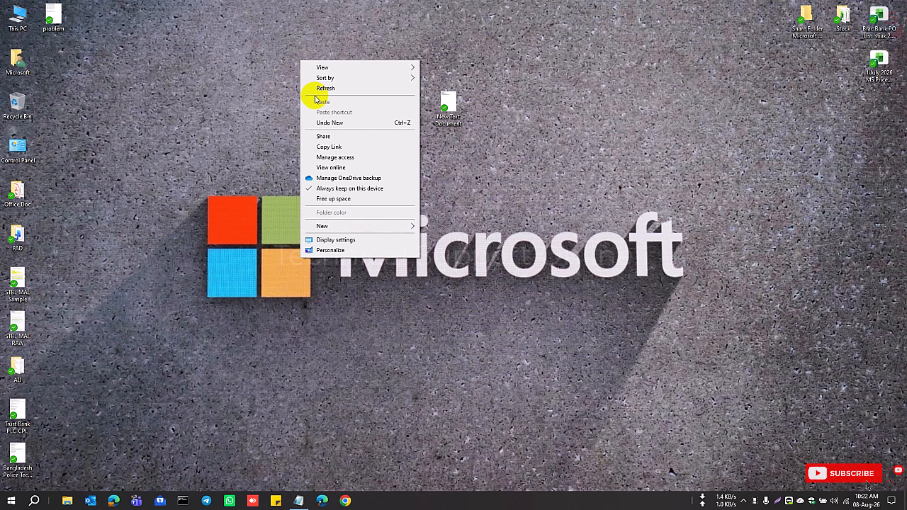
click(192, 205)
click(12, 498)
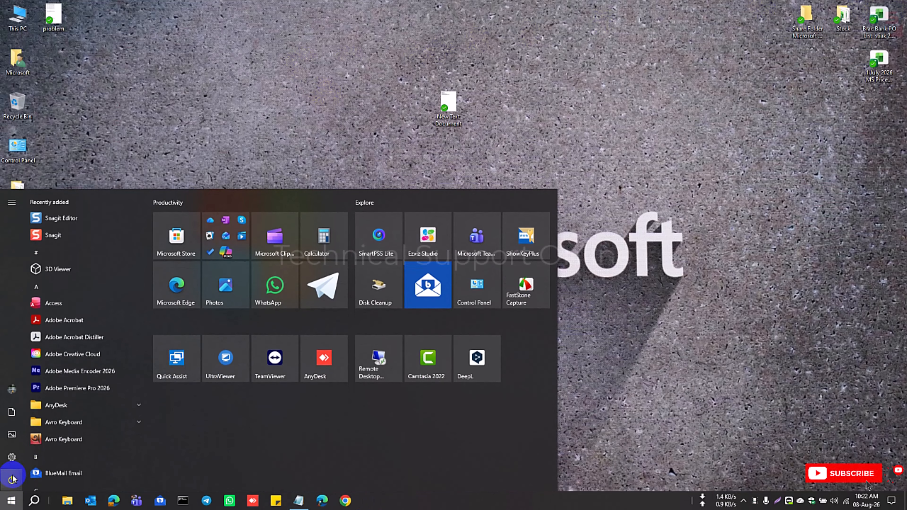
click(11, 480)
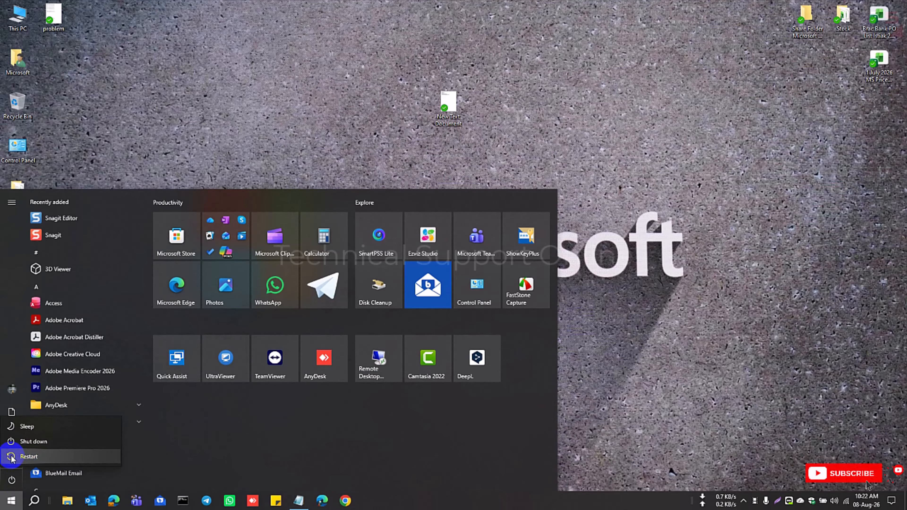
click(35, 457)
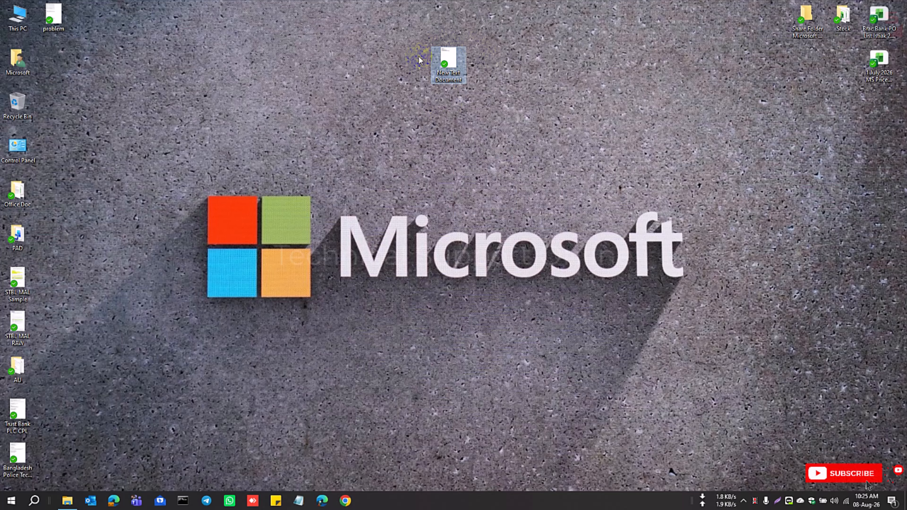
Open New Text Document from the desktop and review its Autodesk clean uninstall folder paths.
double_click(448, 59)
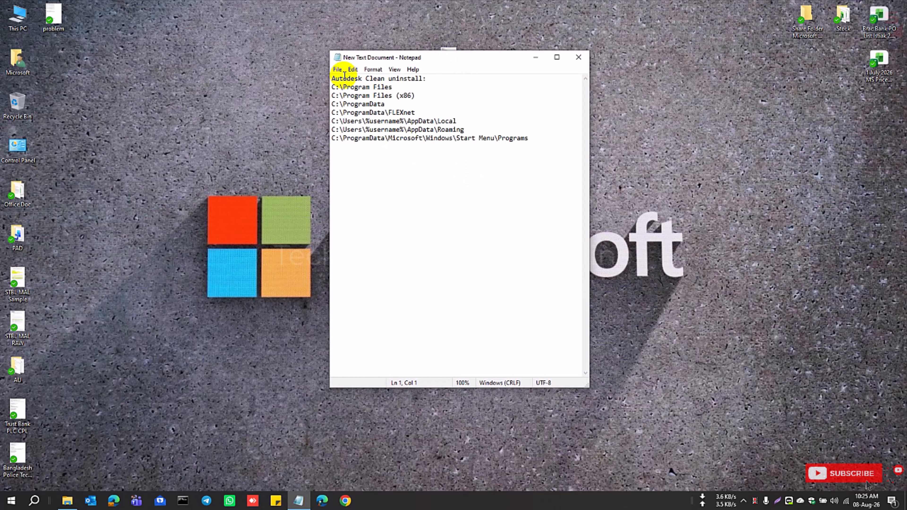
drag(350, 78, 418, 79)
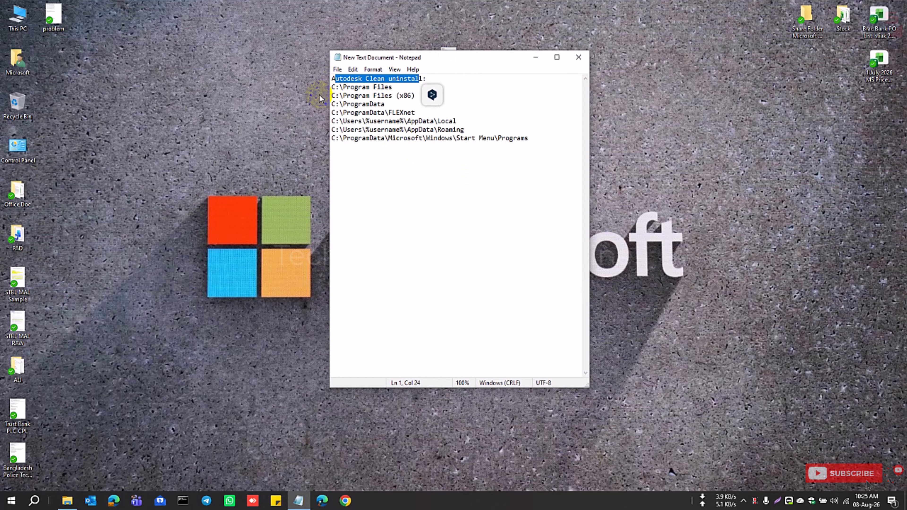
drag(332, 87, 533, 137)
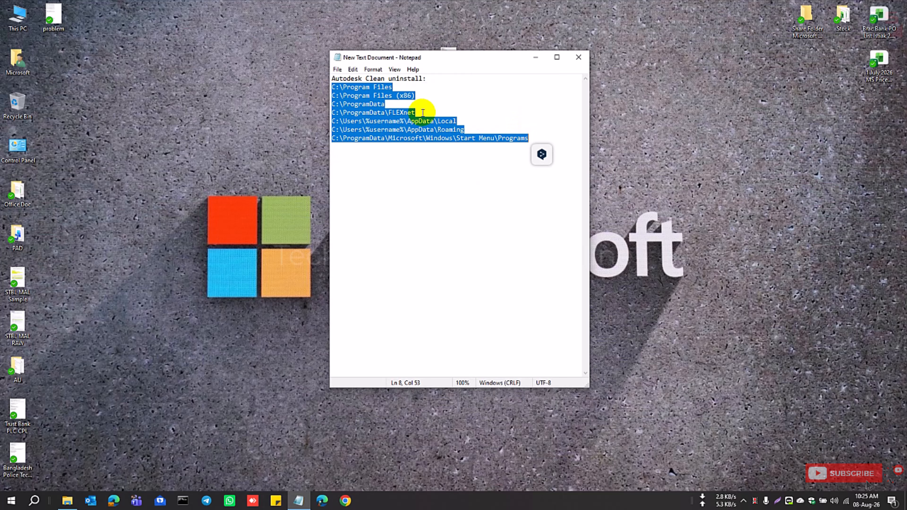
click(520, 108)
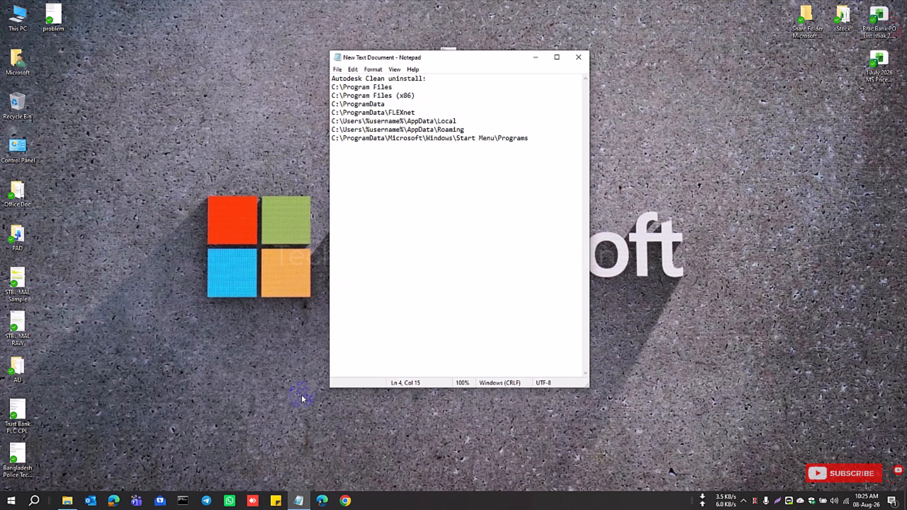
Open Local Disk (C:) in File Explorer and arrange its window side by side with the Notepad path list.
double_click(20, 31)
click(339, 154)
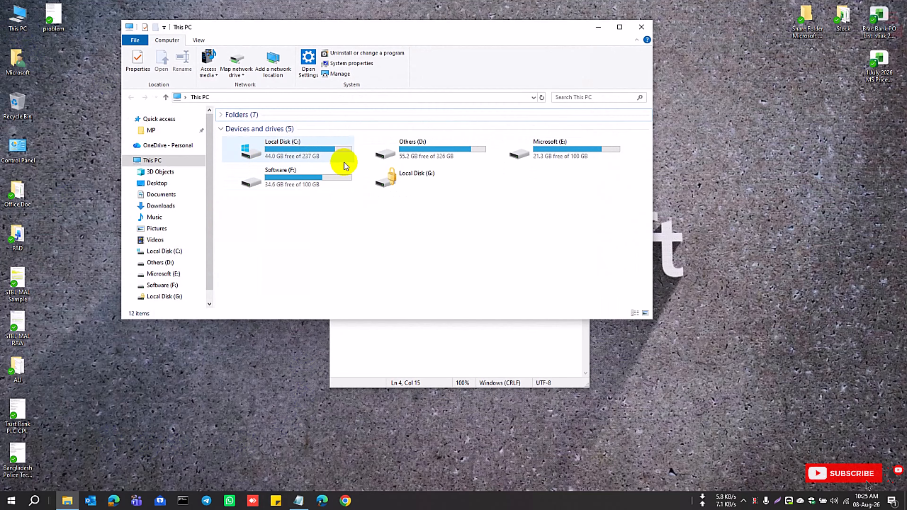
double_click(271, 150)
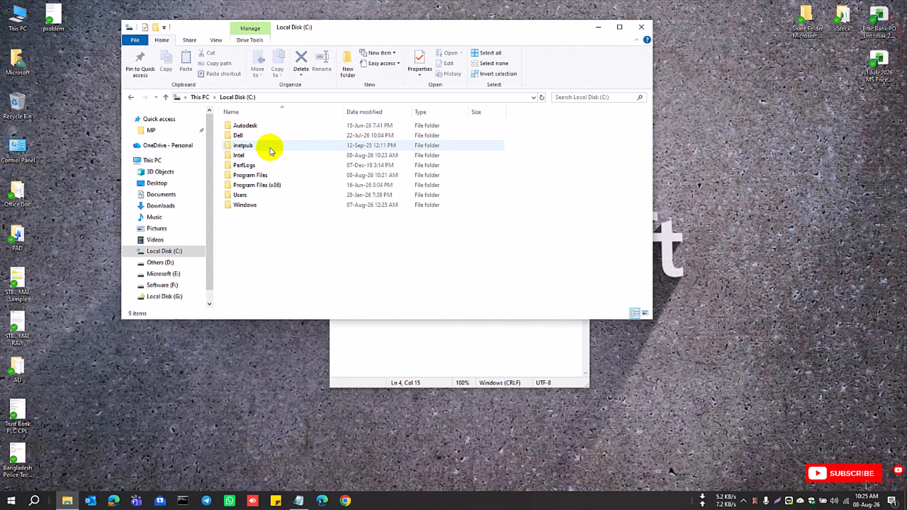
drag(557, 31, 537, 104)
drag(478, 62, 728, 67)
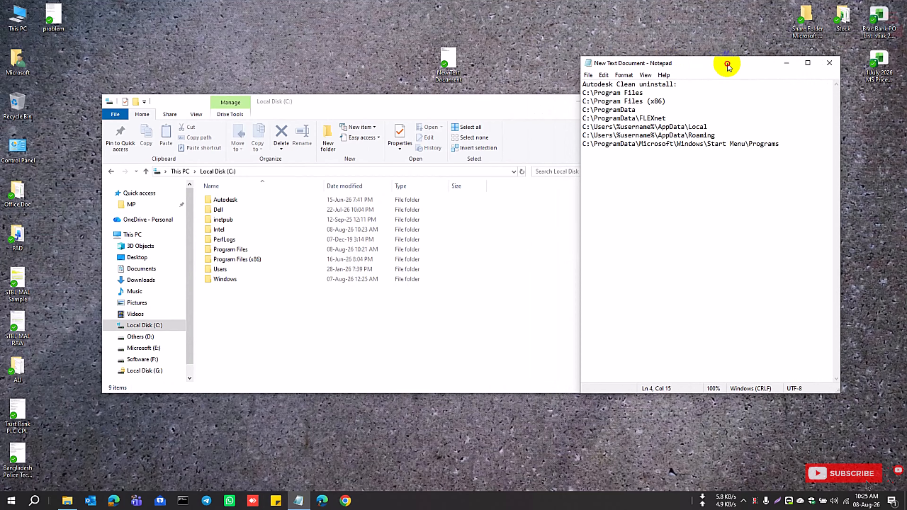
drag(534, 107, 474, 66)
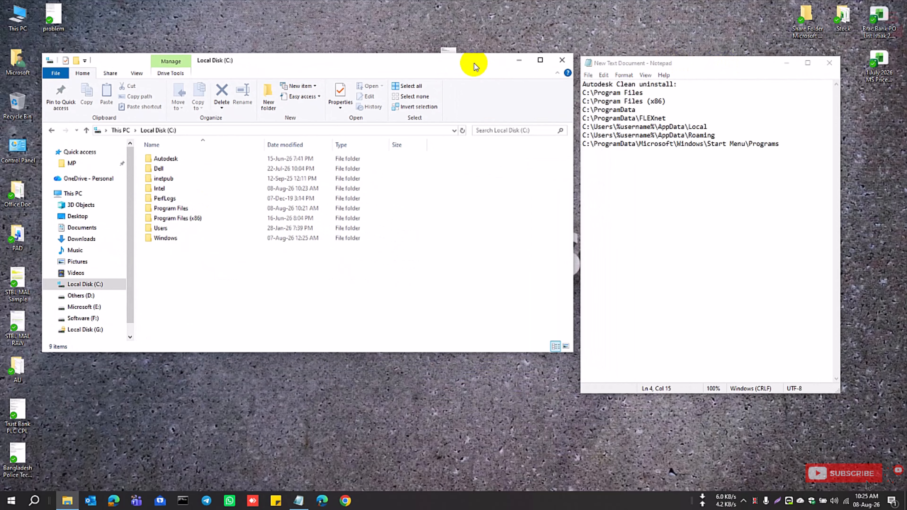
Go to the listed path C:\Program Files in File Explorer and open its Common Files folder.
drag(643, 93, 603, 93)
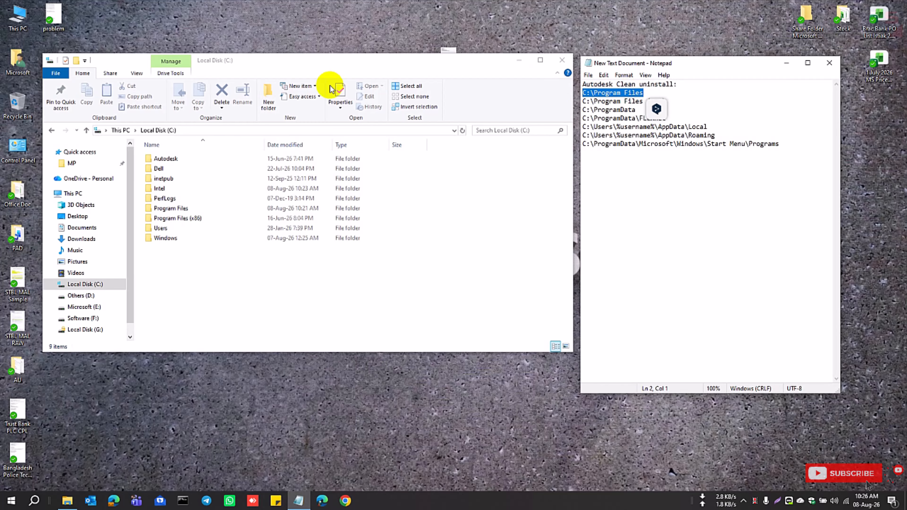
click(230, 130)
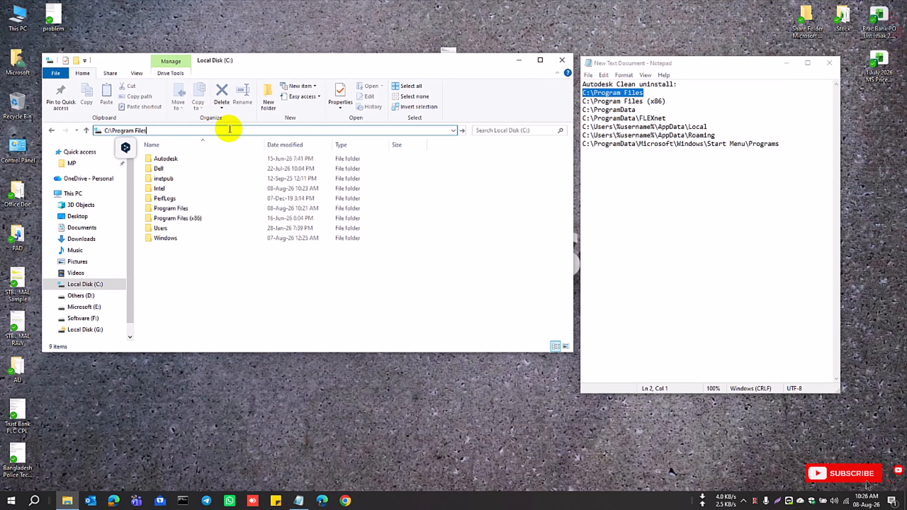
key(Return)
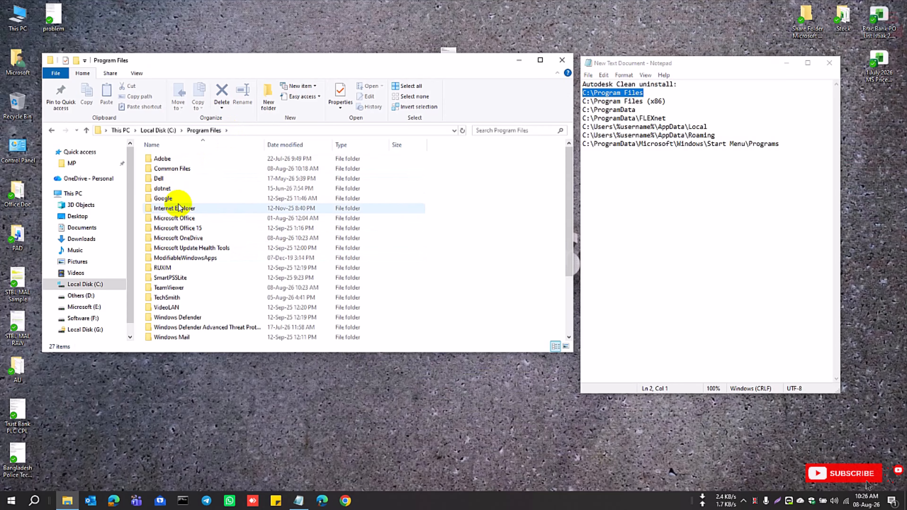
double_click(189, 173)
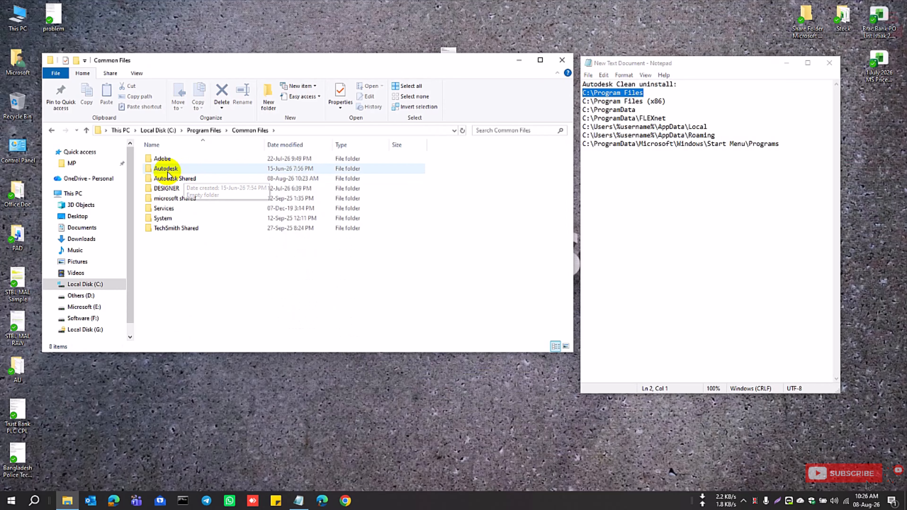
Delete the Autodesk and Autodesk Shared folders from Common Files, granting administrator permission.
click(168, 170)
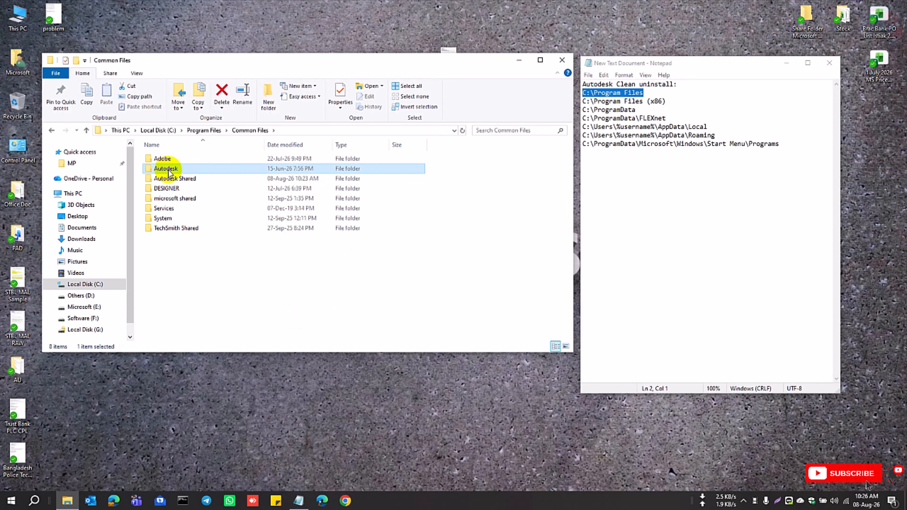
click(220, 95)
click(205, 187)
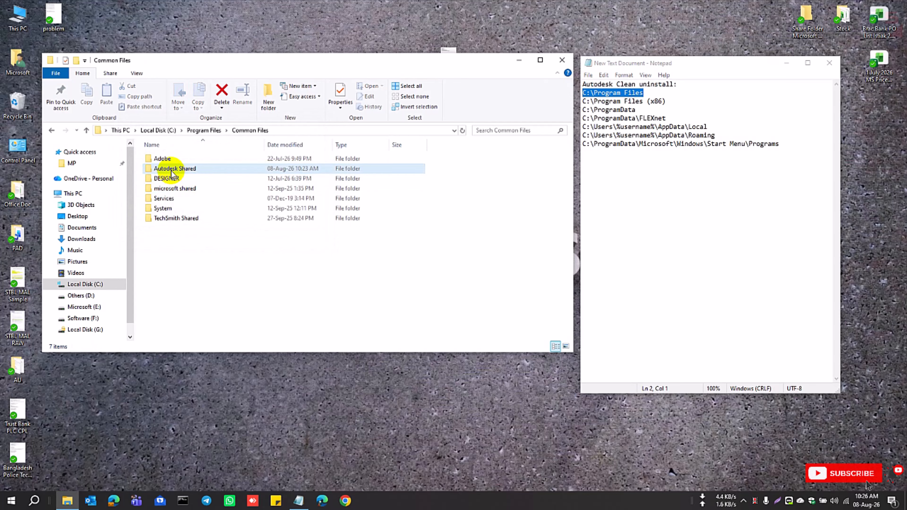
click(177, 171)
click(221, 90)
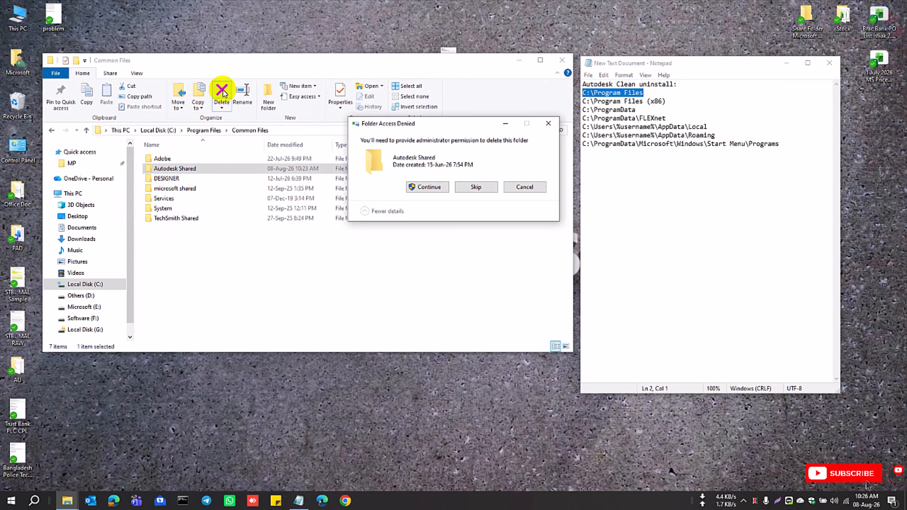
click(420, 190)
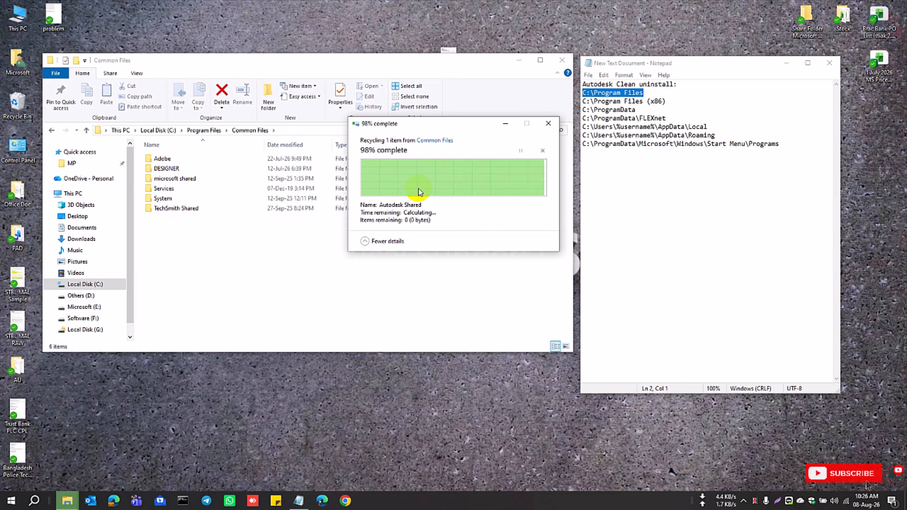
Go to C:\Program Files (x86) and check its Common Files folder for Autodesk leftovers.
click(676, 145)
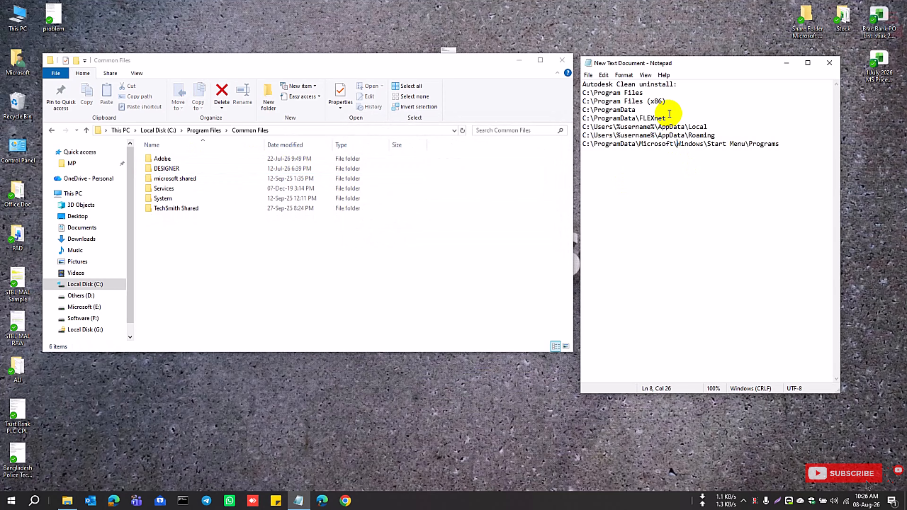
drag(668, 103, 592, 101)
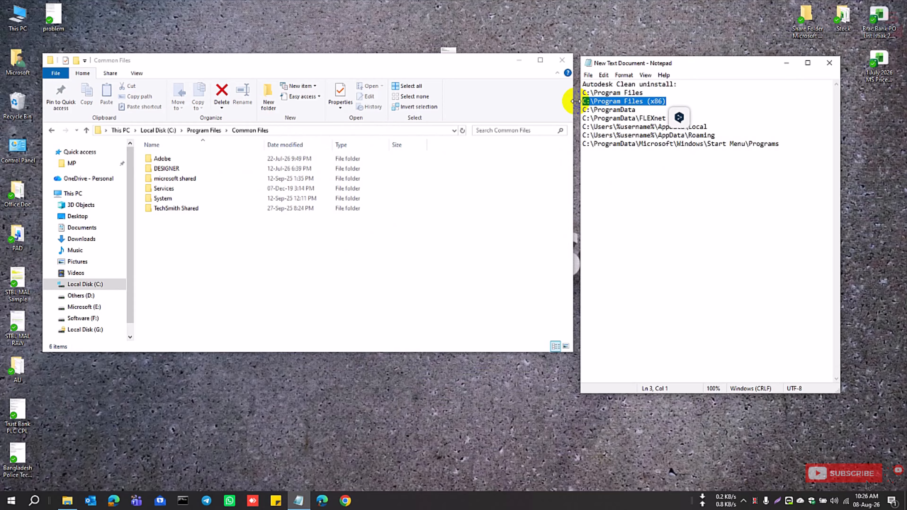
click(289, 131)
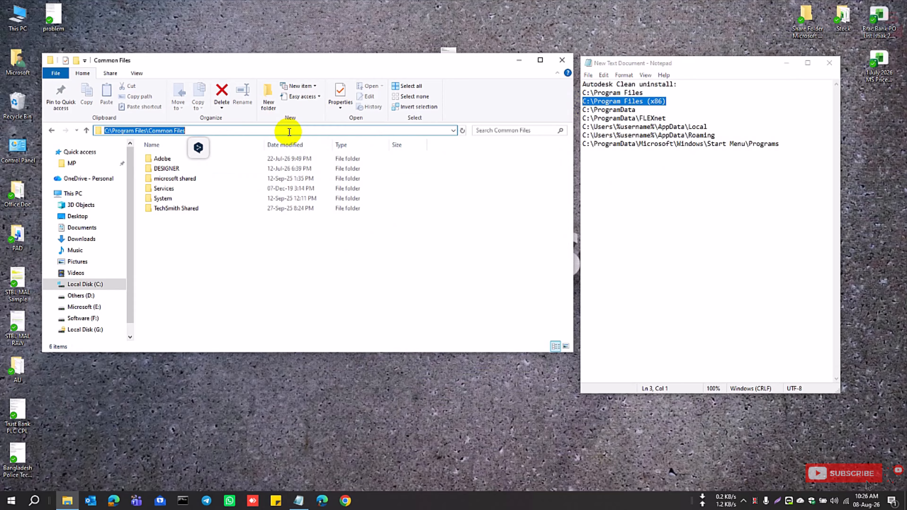
text(C:\Program Files (x86))
key(Return)
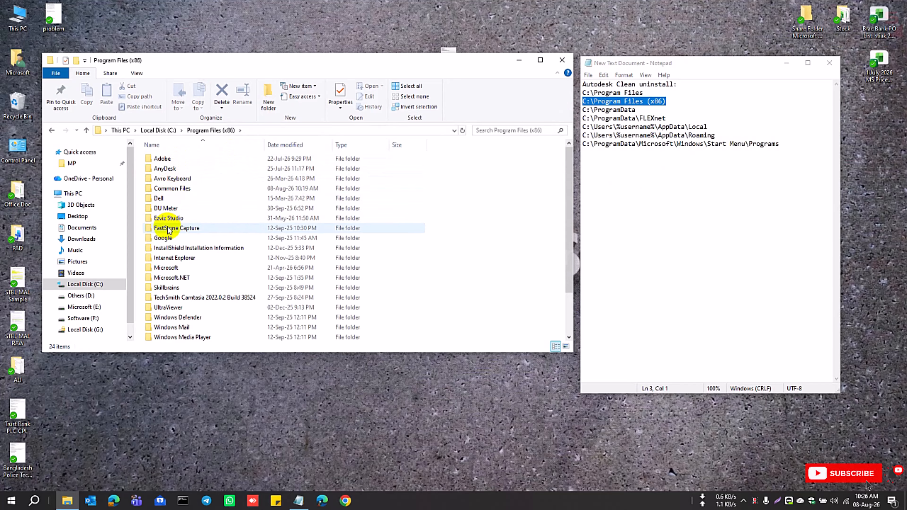
double_click(182, 189)
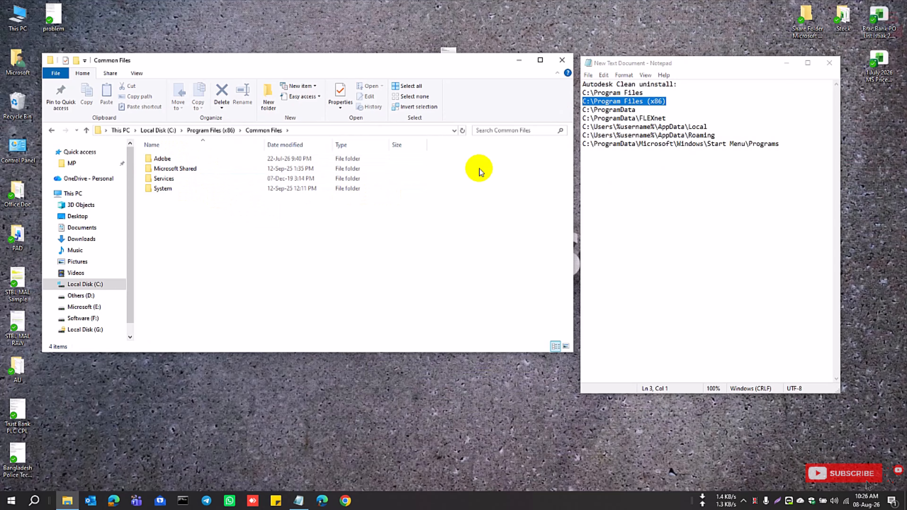
Go to C:\ProgramData using the path from the list and delete its Autodesk folder with administrator permission.
drag(636, 110, 579, 110)
key(ctrl+c)
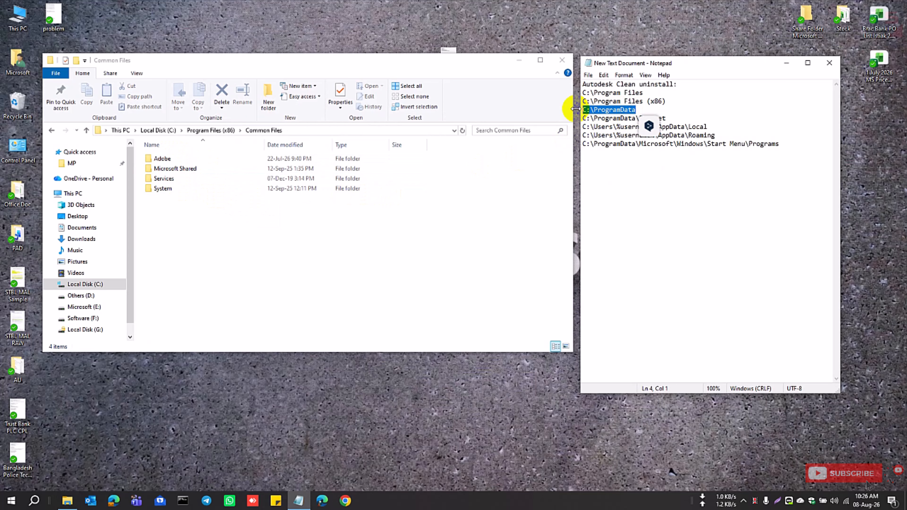
click(308, 131)
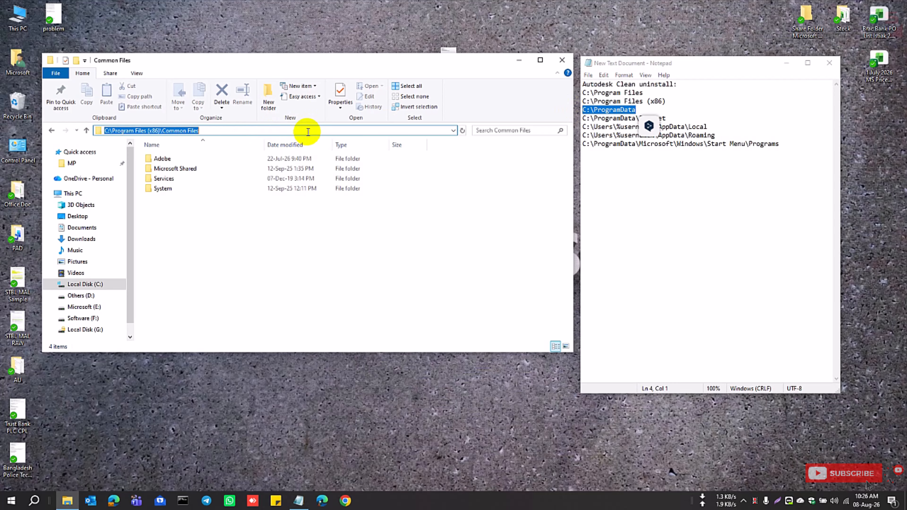
key(ctrl+v)
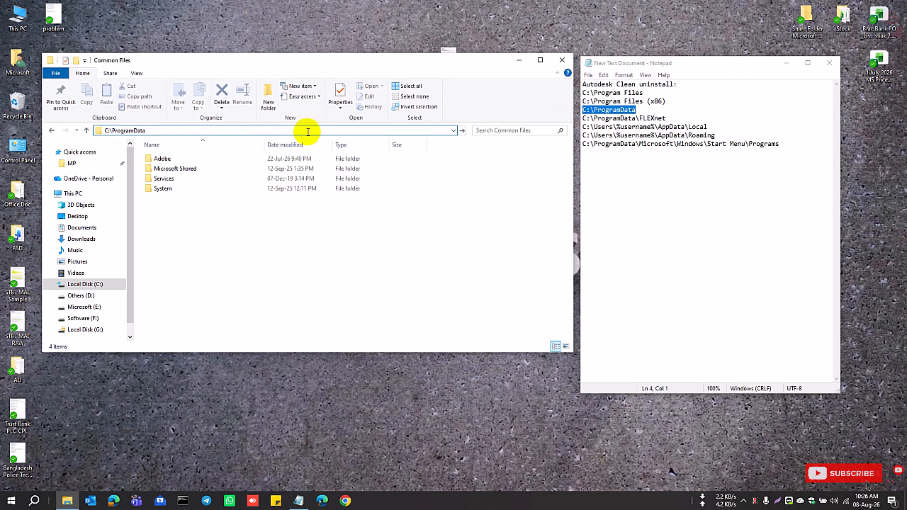
key(Return)
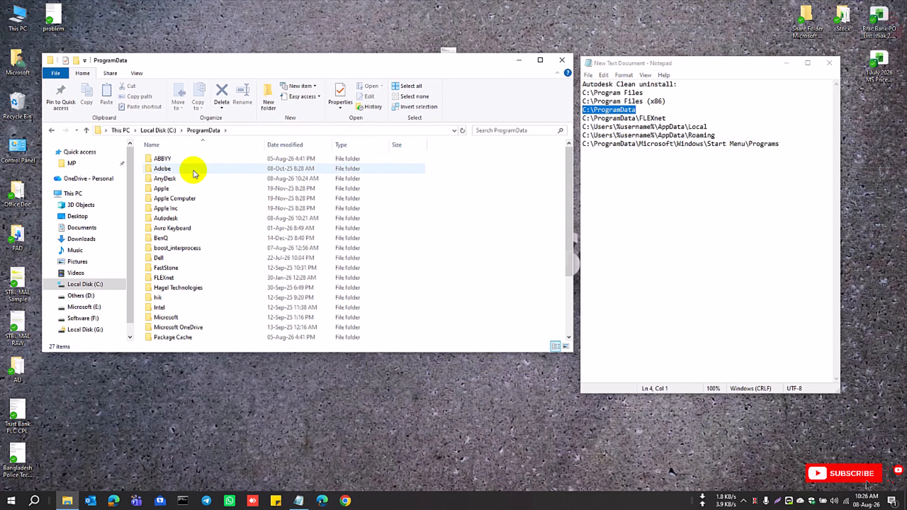
click(171, 219)
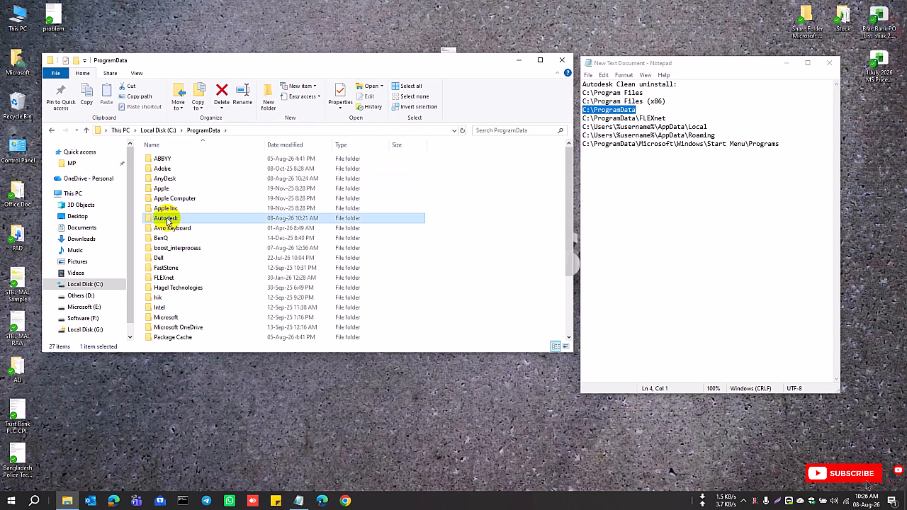
click(224, 89)
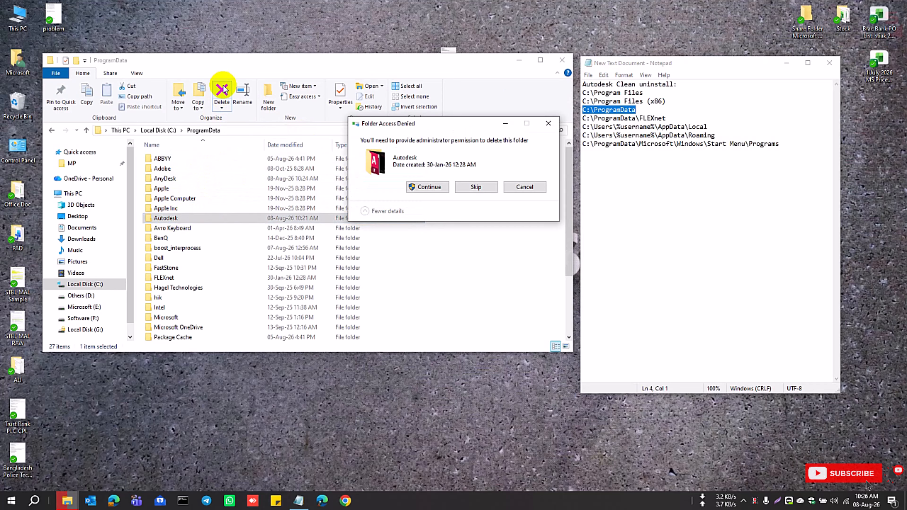
click(427, 187)
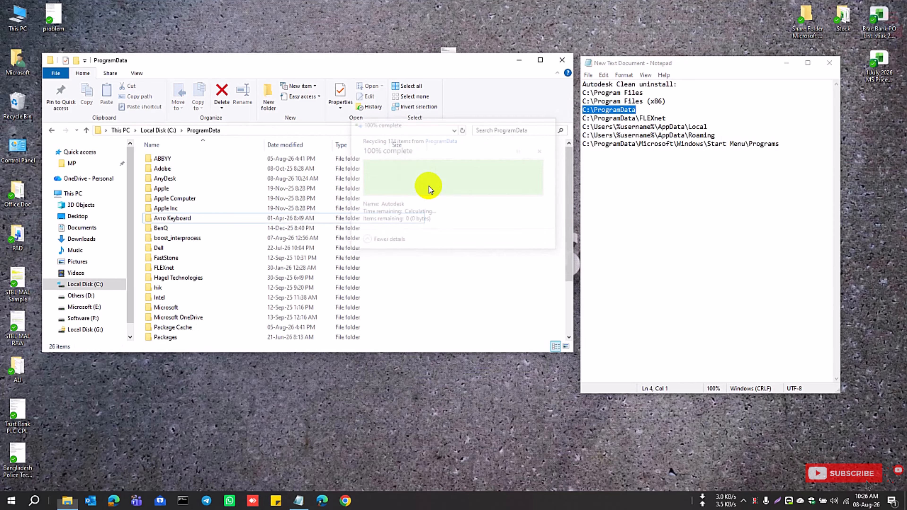
Check the listed path C:\ProgramData\FLEXnet in File Explorer, then return to ProgramData and delete the FLEXnet folder.
drag(668, 118, 592, 118)
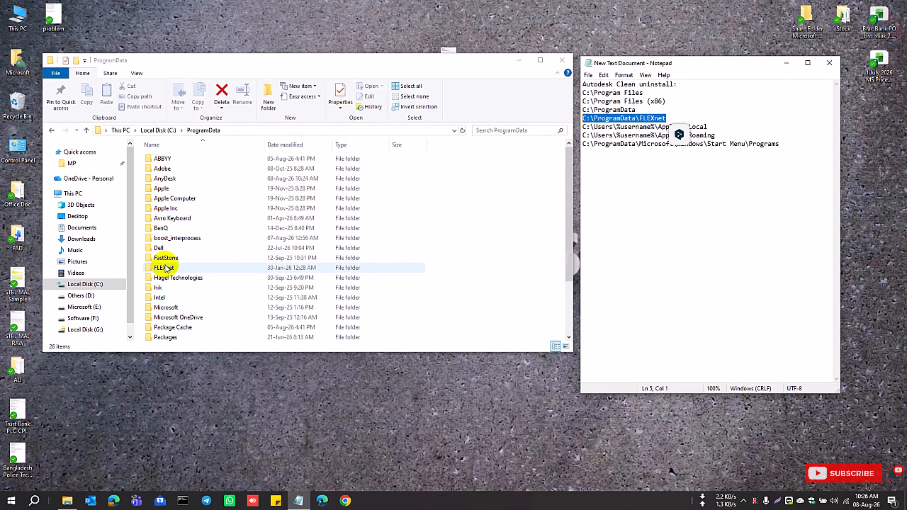
click(258, 130)
key(Return)
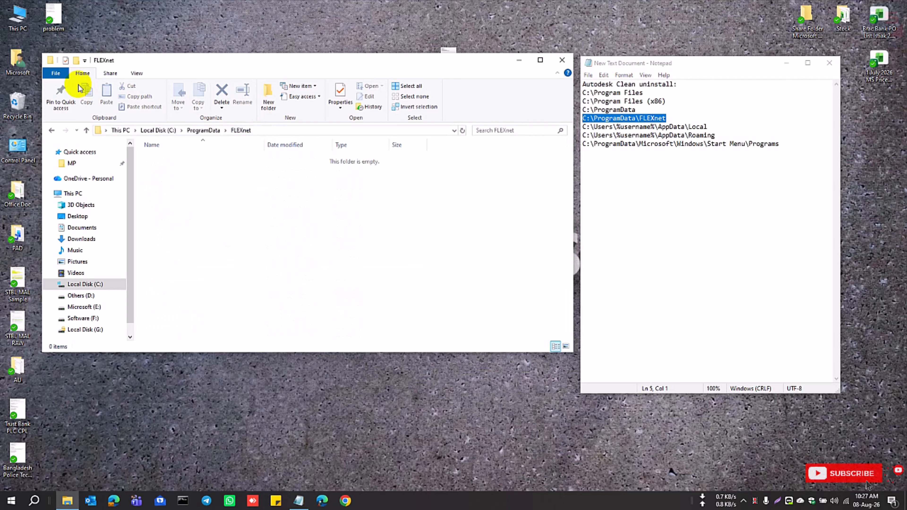
click(86, 131)
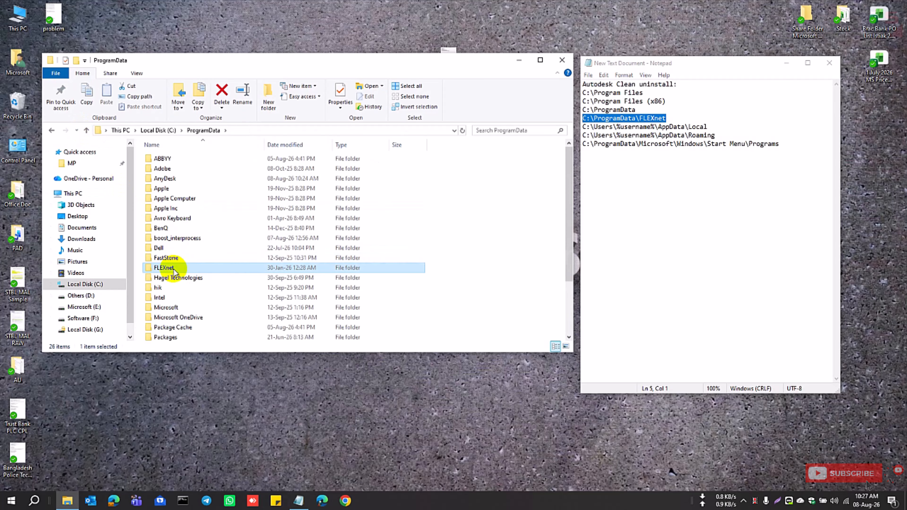
click(223, 92)
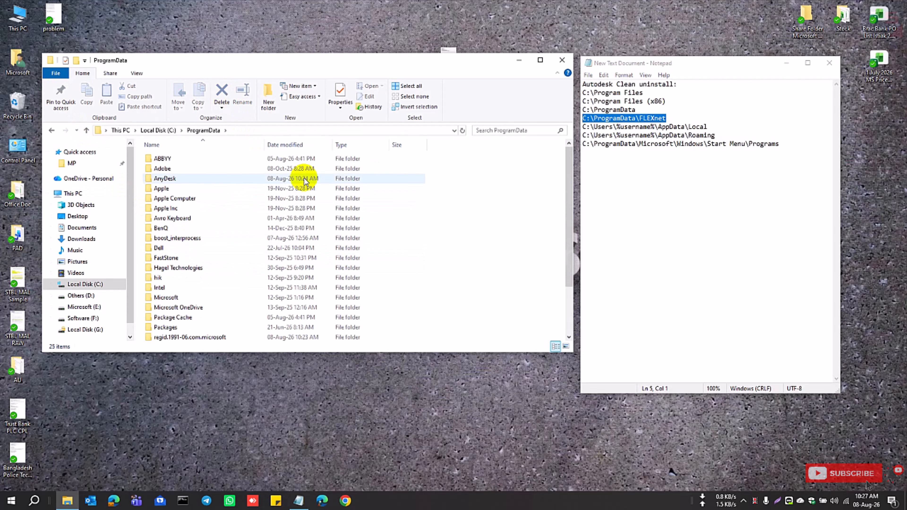
Go to the listed path C:\Users\%username%\AppData\Local and delete its Autodesk folder.
click(688, 205)
drag(708, 127, 579, 126)
key(ctrl+c)
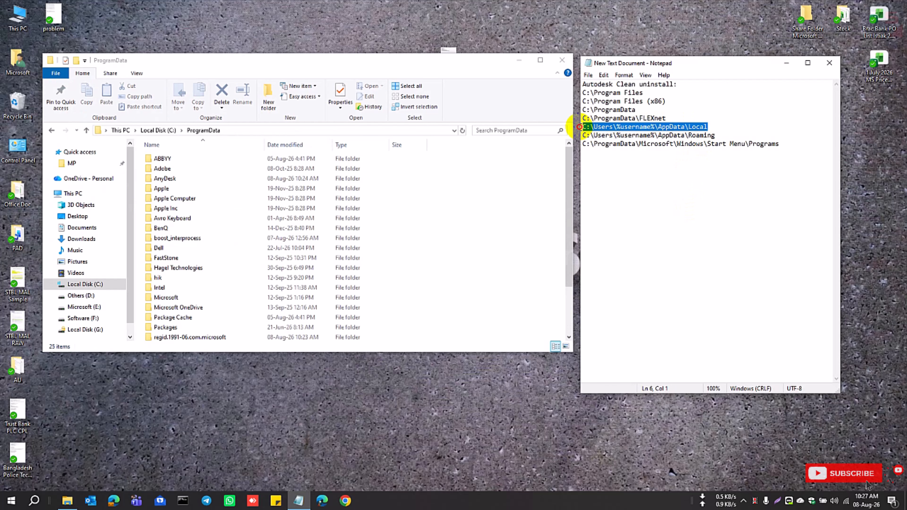
click(274, 131)
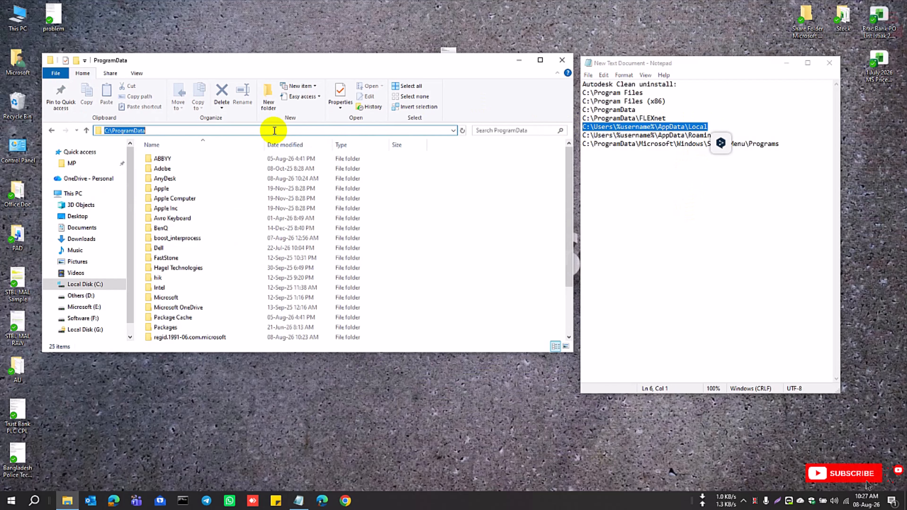
key(ctrl+v)
key(Return)
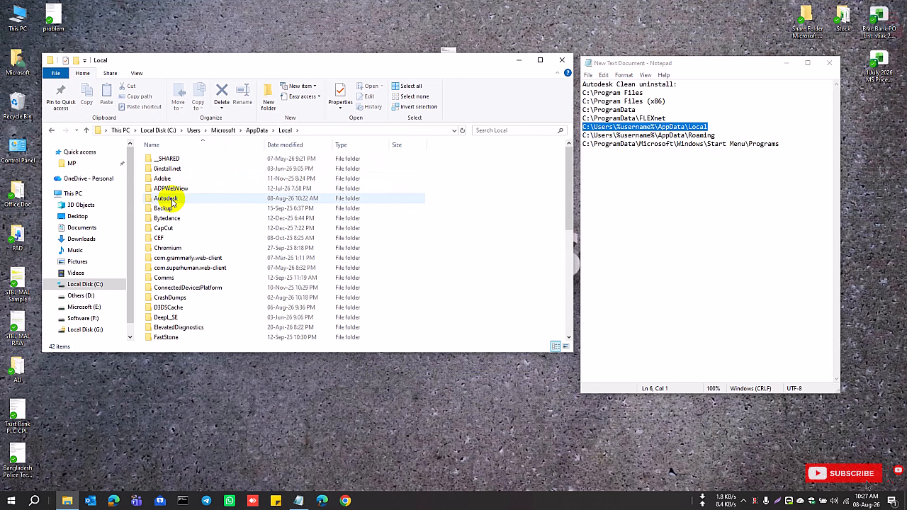
click(199, 202)
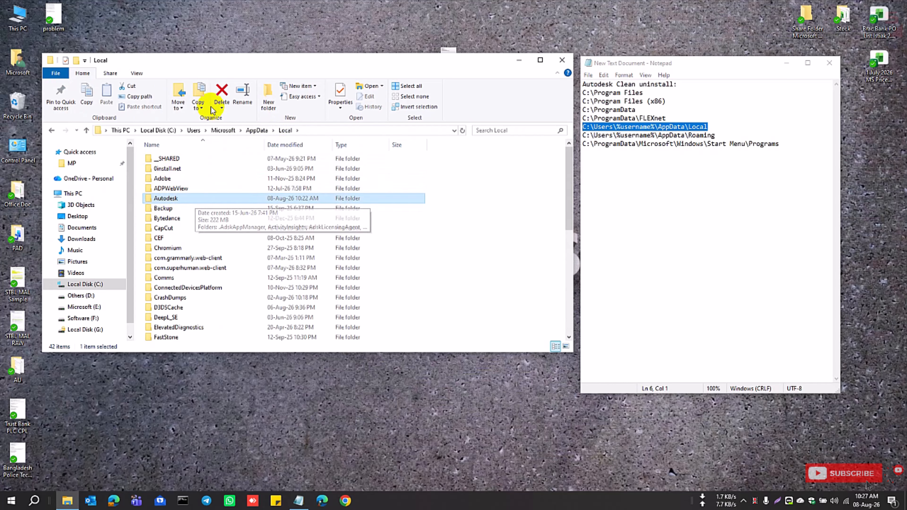
click(222, 92)
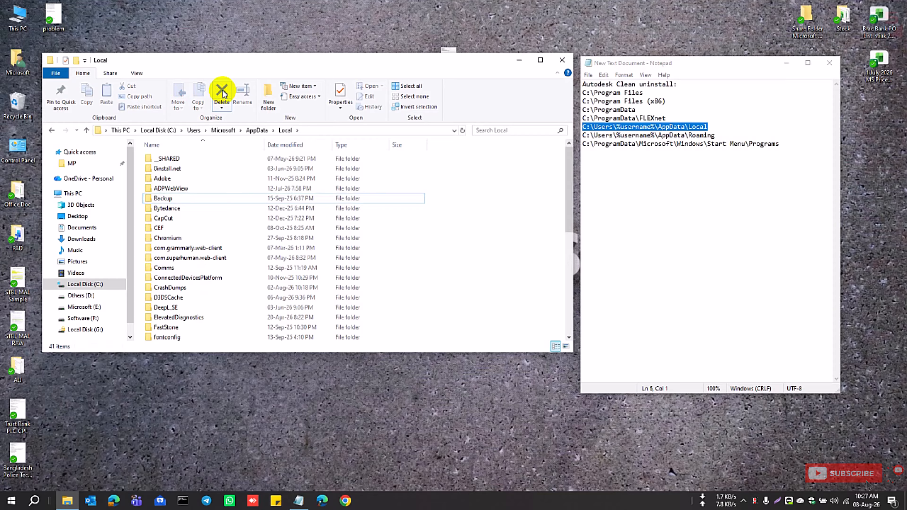
Go to the listed path C:\Users\%username%\AppData\Roaming and delete its Autodesk folder.
click(707, 156)
drag(721, 136, 574, 133)
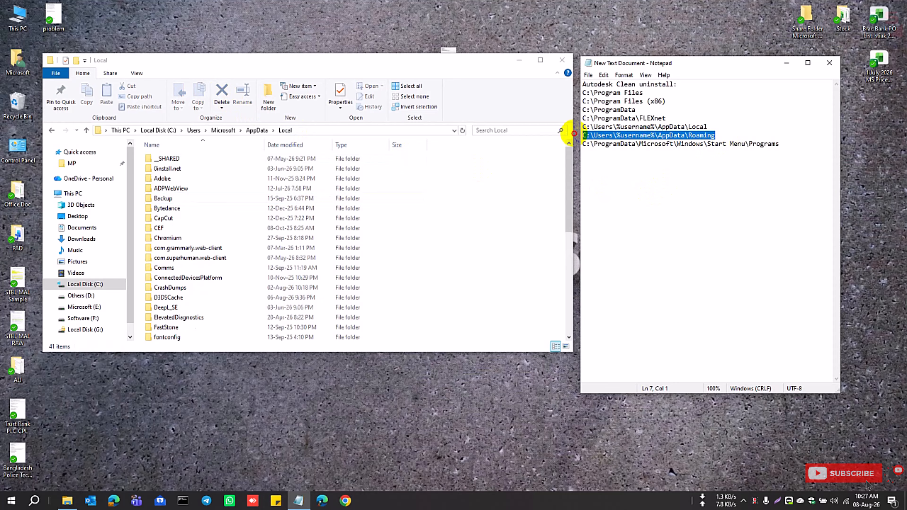
click(315, 132)
key(Return)
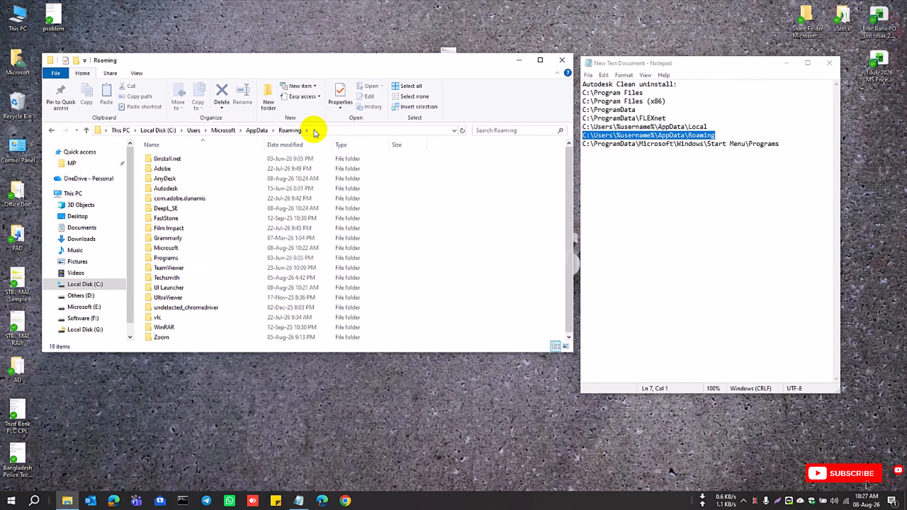
click(171, 189)
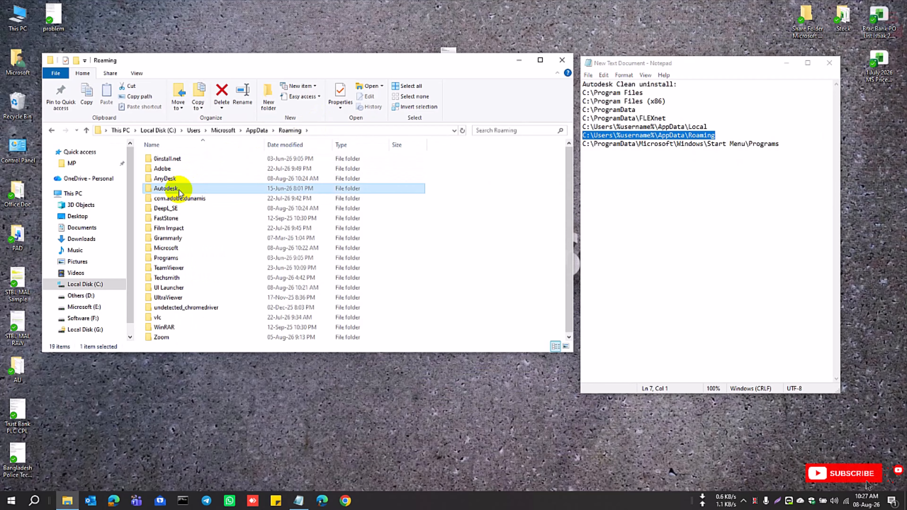
click(221, 92)
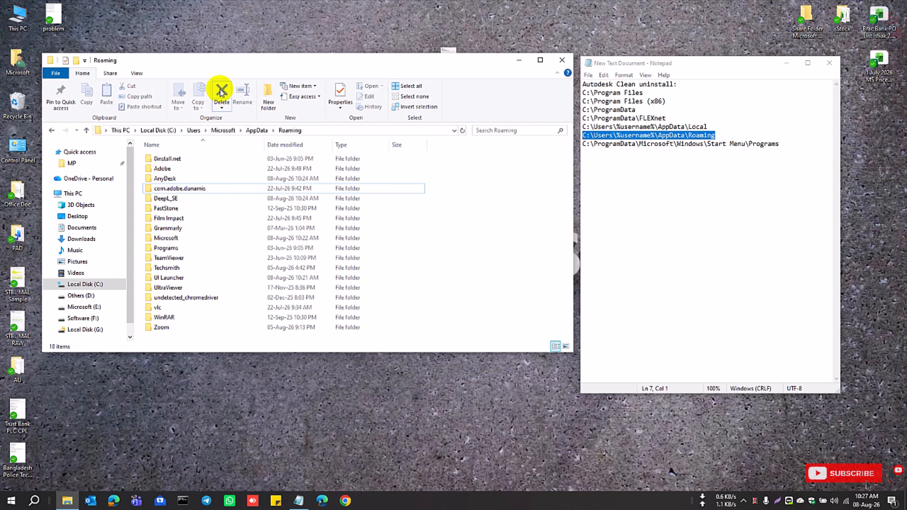
Go to C:\ProgramData\Microsoft\Windows\Start Menu\Programs, delete its Autodesk folder, and close File Explorer.
drag(755, 189, 592, 143)
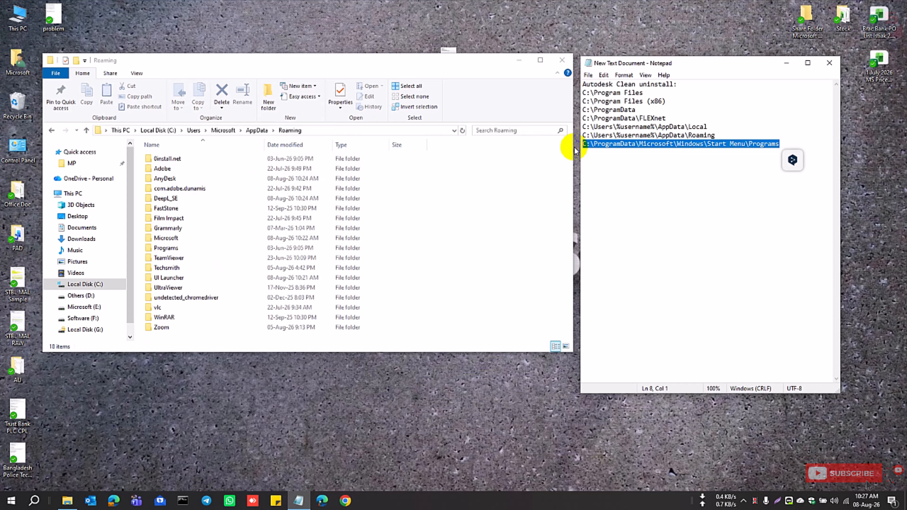
click(322, 128)
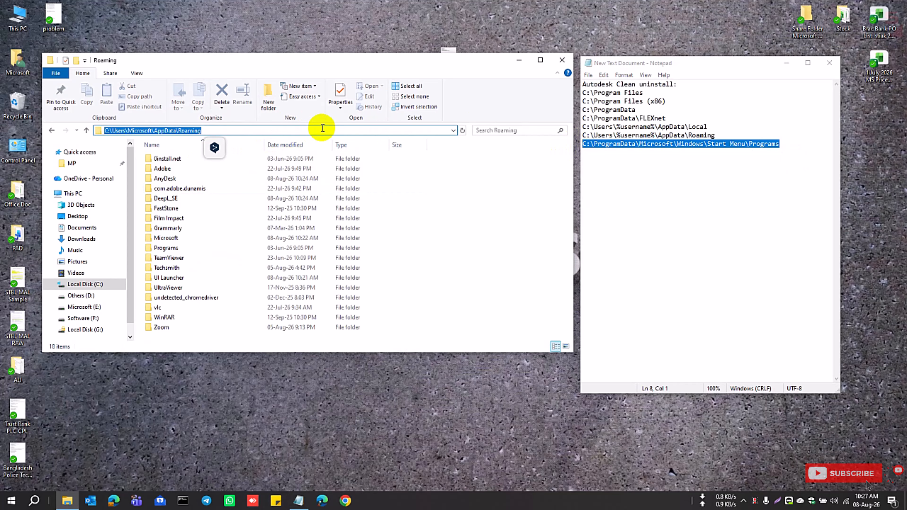
text(C:\ProgramData\Microsoft\Windows\Start Menu\Programs)
key(Return)
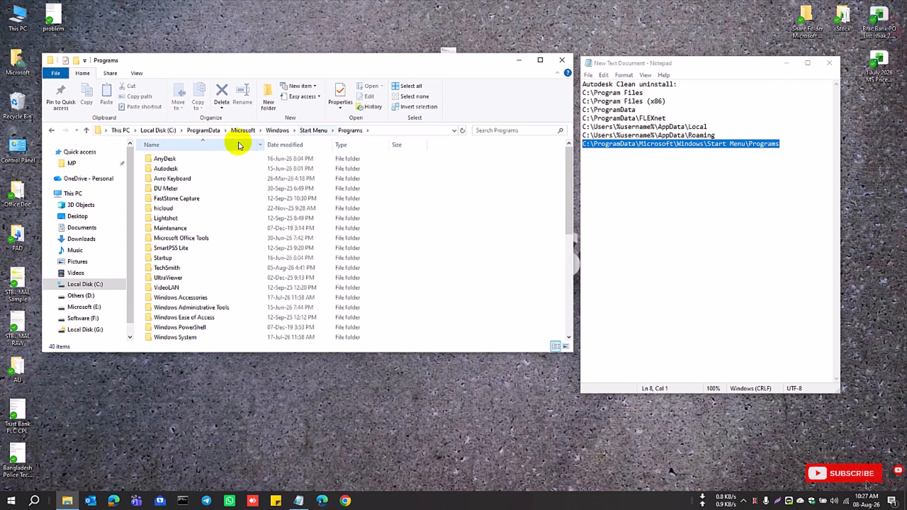
click(168, 170)
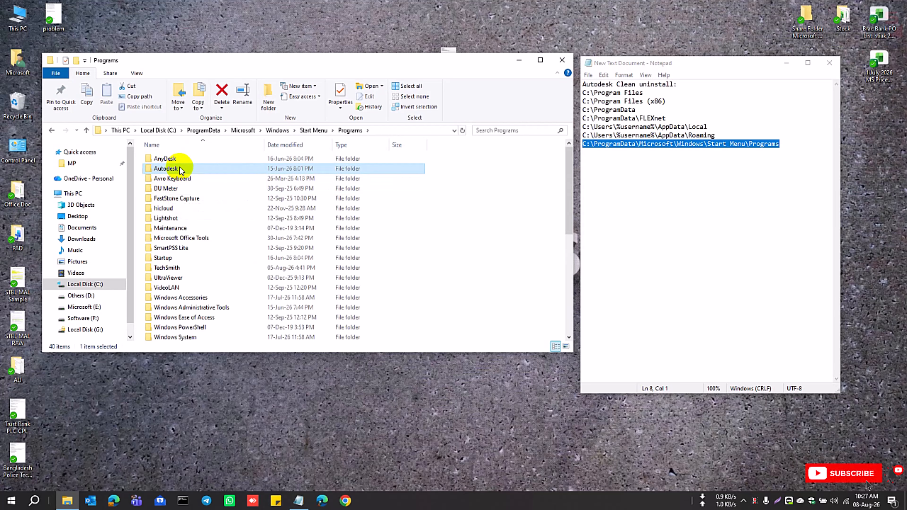
click(223, 91)
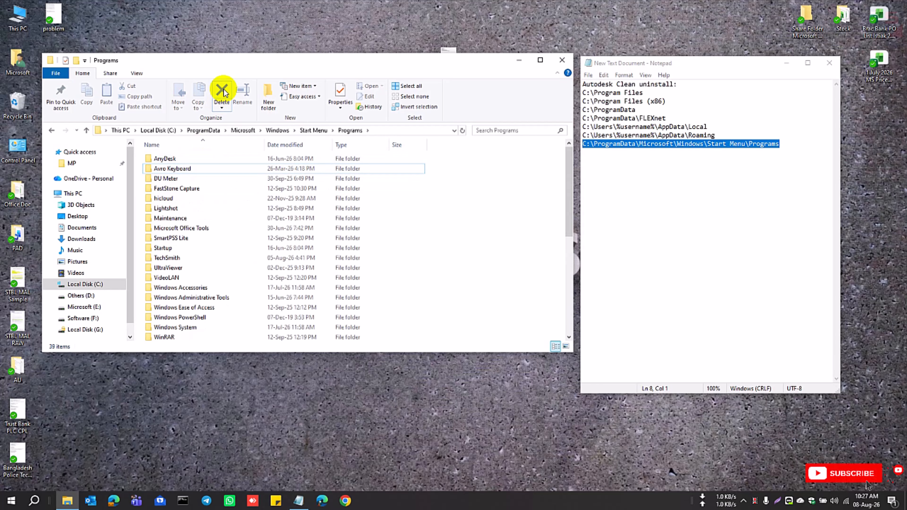
click(562, 60)
Empty the Recycle Bin from the desktop and confirm the permanent deletion.
click(14, 102)
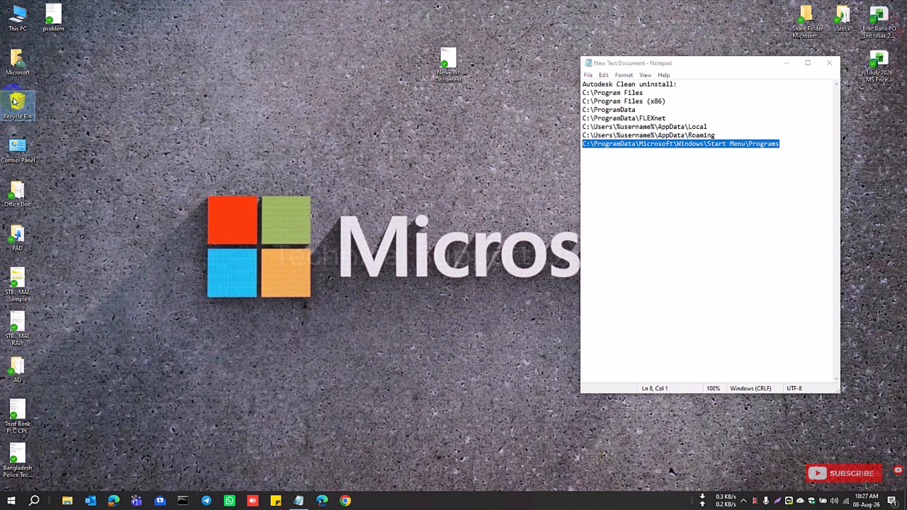
right_click(13, 107)
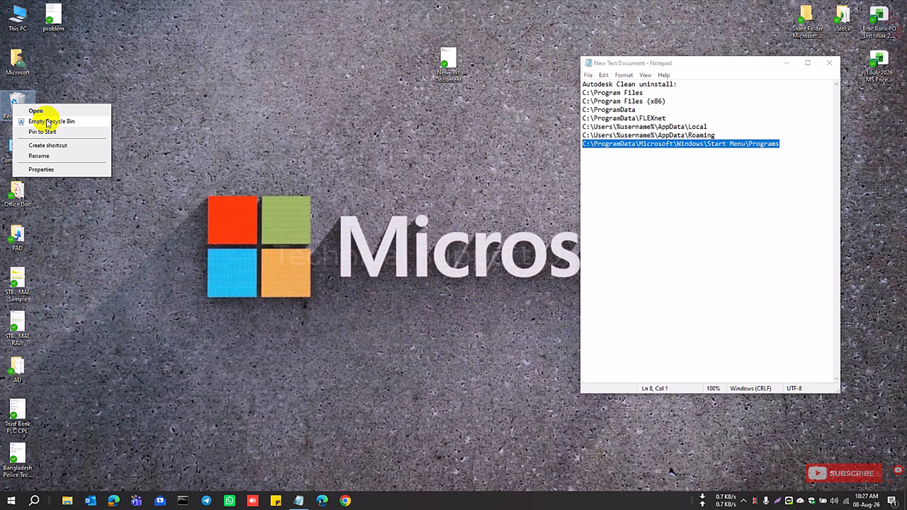
click(54, 120)
click(485, 258)
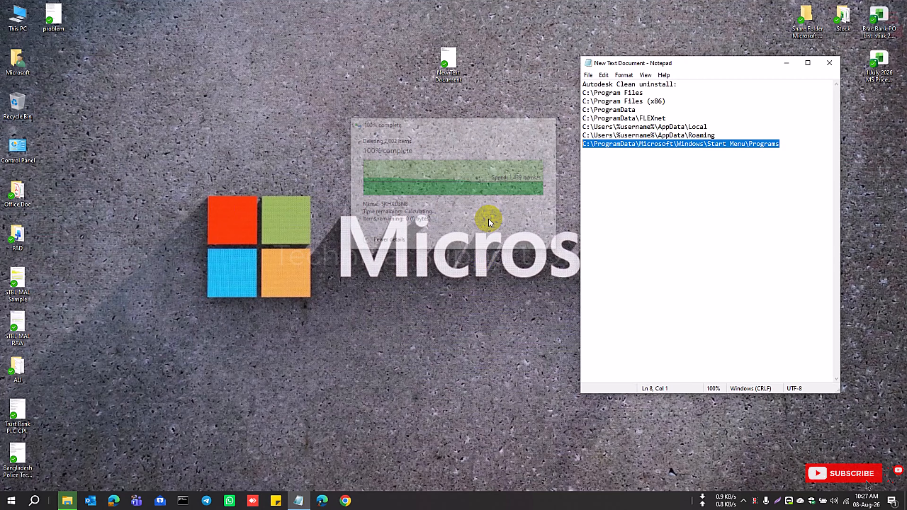
Add an "Also," section below the path list in the text file with the lines Temp, %temp% and Prefetch.
click(626, 168)
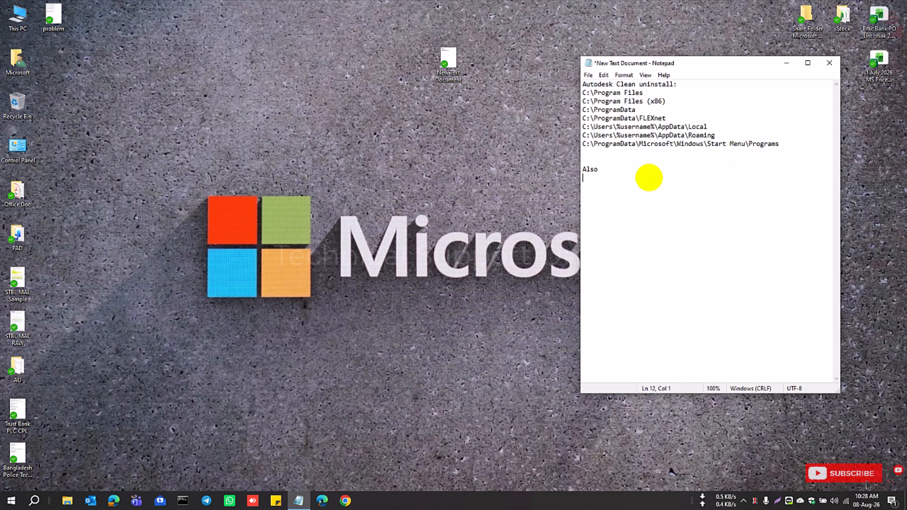
text(Temp)
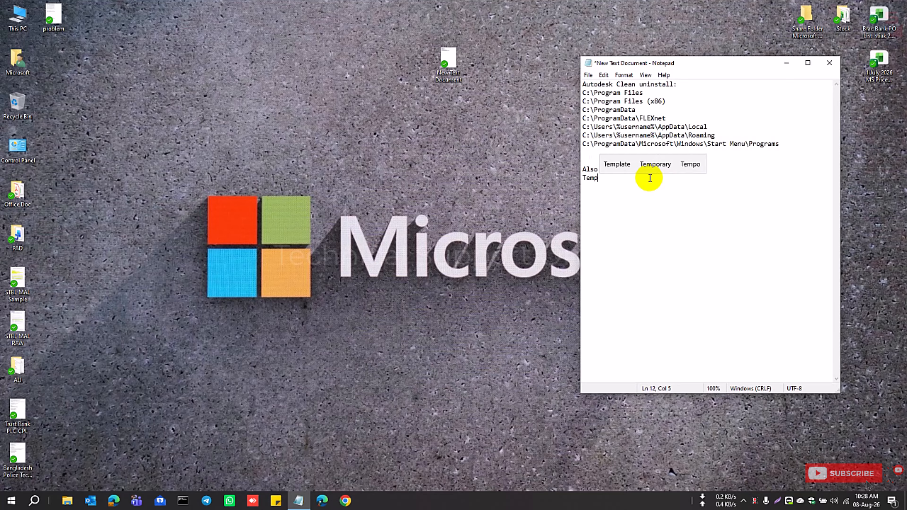
key(Return)
text(%)
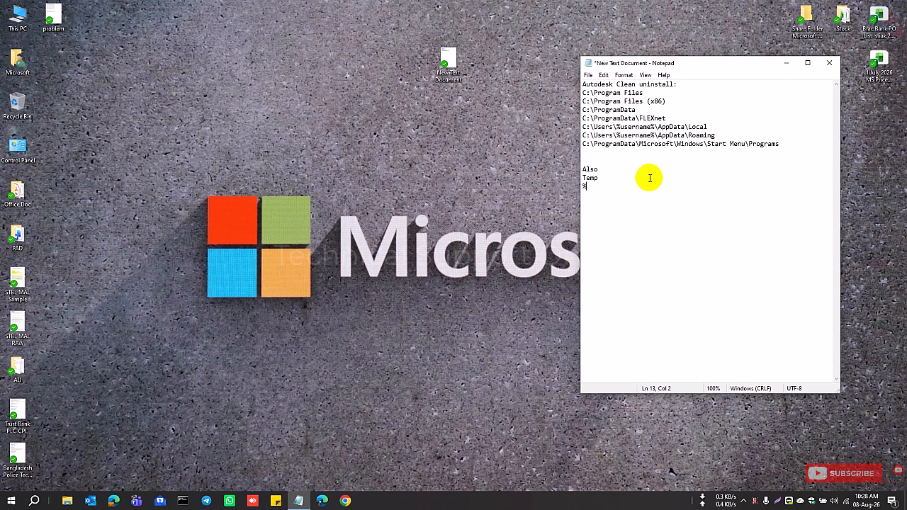
text(temp% P)
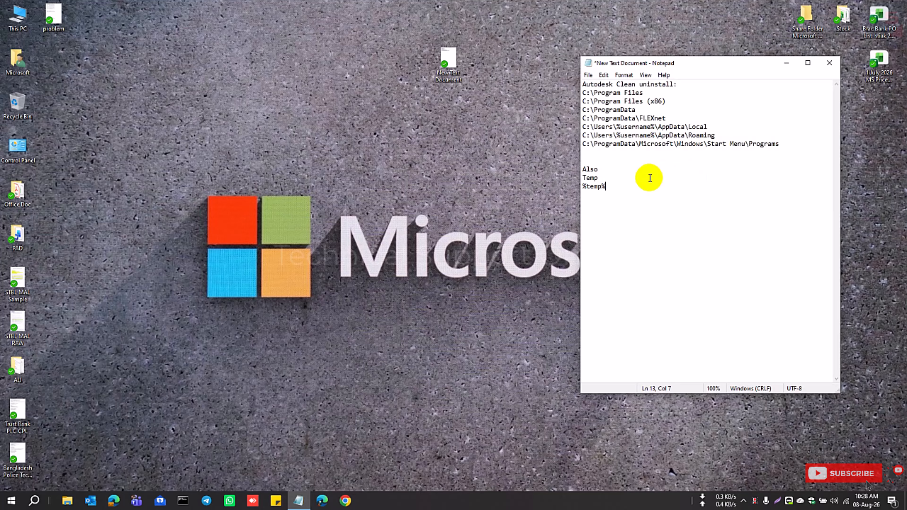
text(refe)
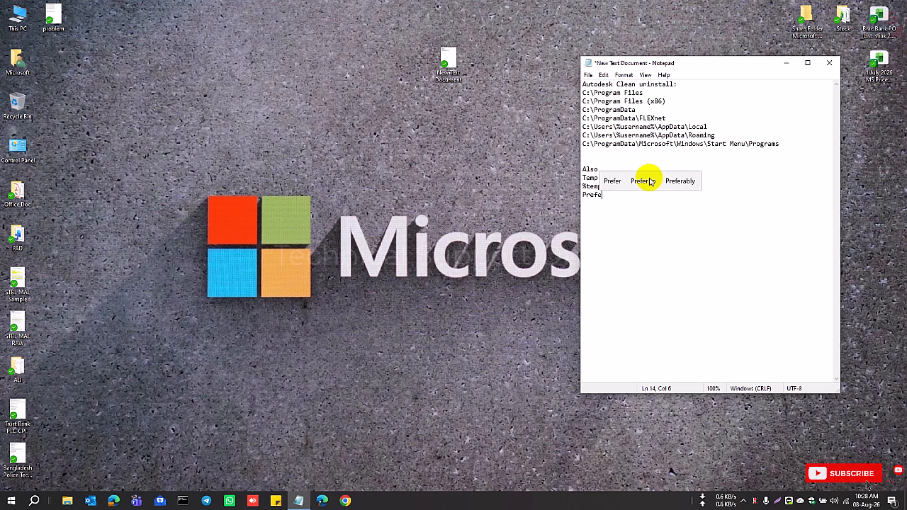
text(tch)
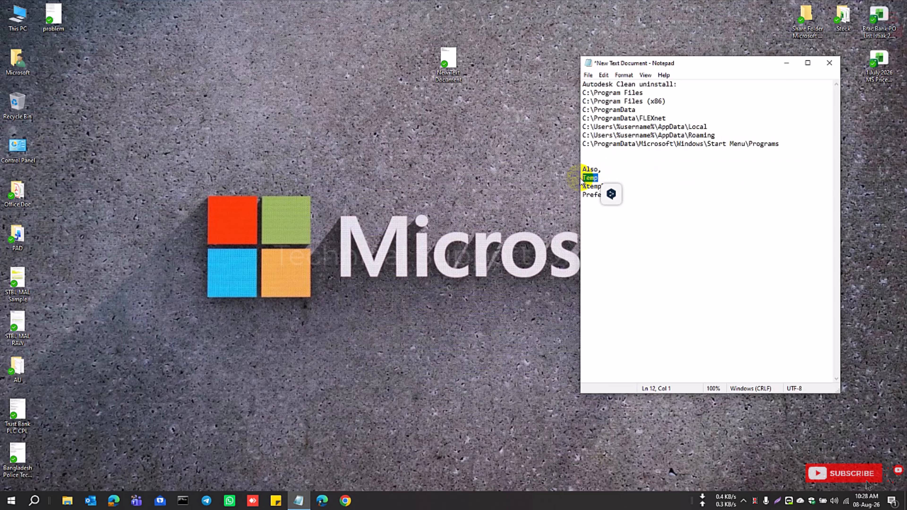
Open the Windows Temp folder by running Temp, delete all its contents while skipping all protected and in-use items, and close the folder.
key(super+r)
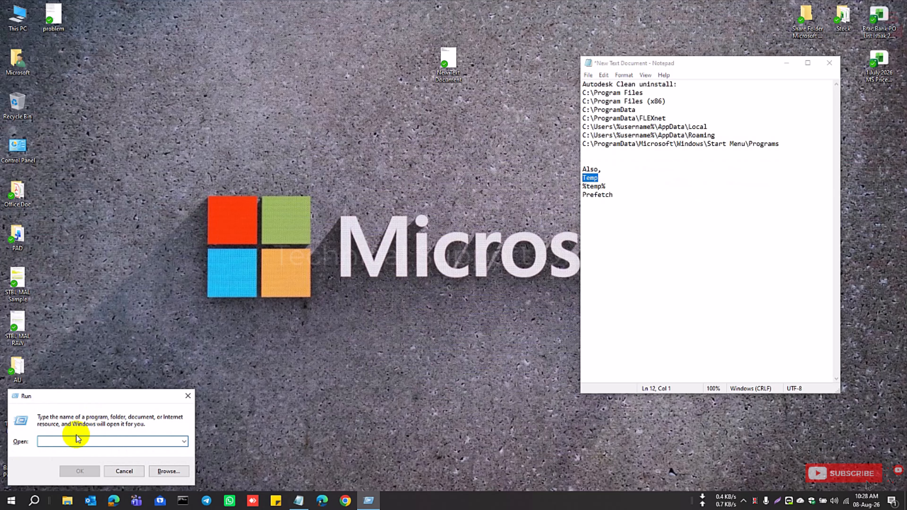
text(Temp)
key(Return)
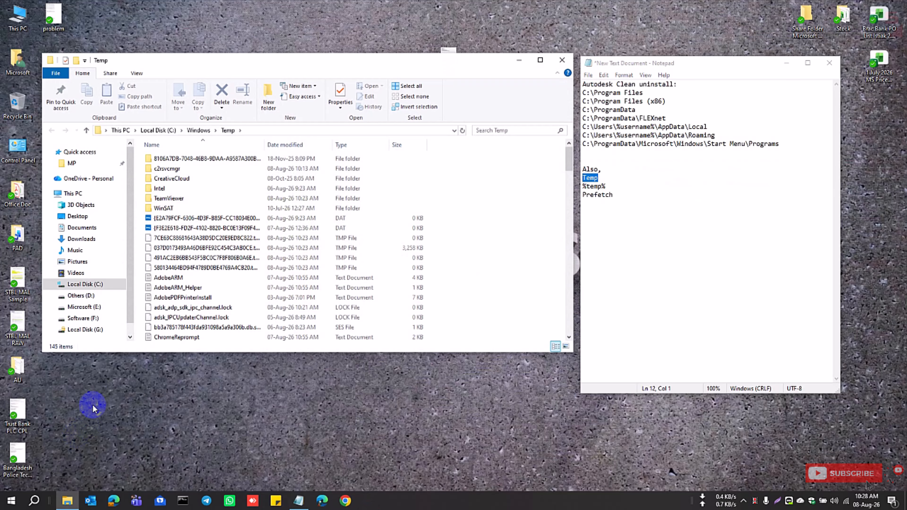
click(203, 258)
key(ctrl+a)
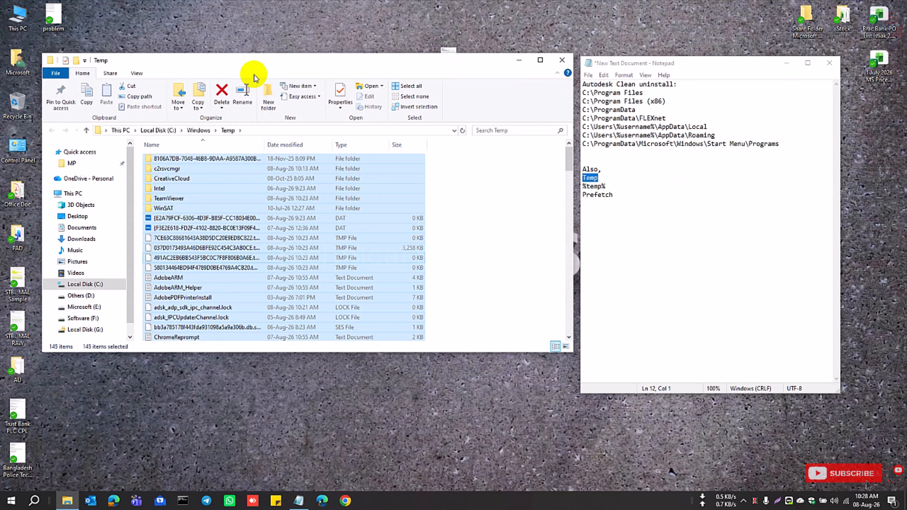
click(219, 93)
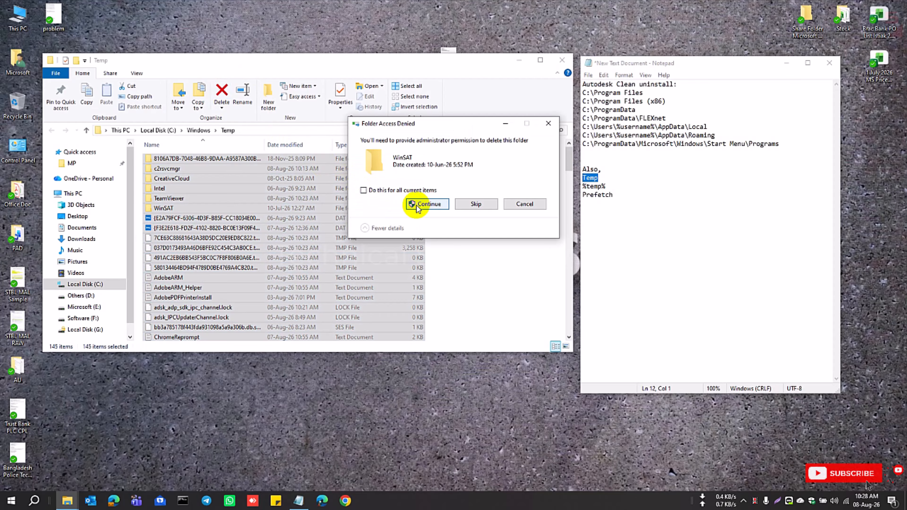
click(466, 203)
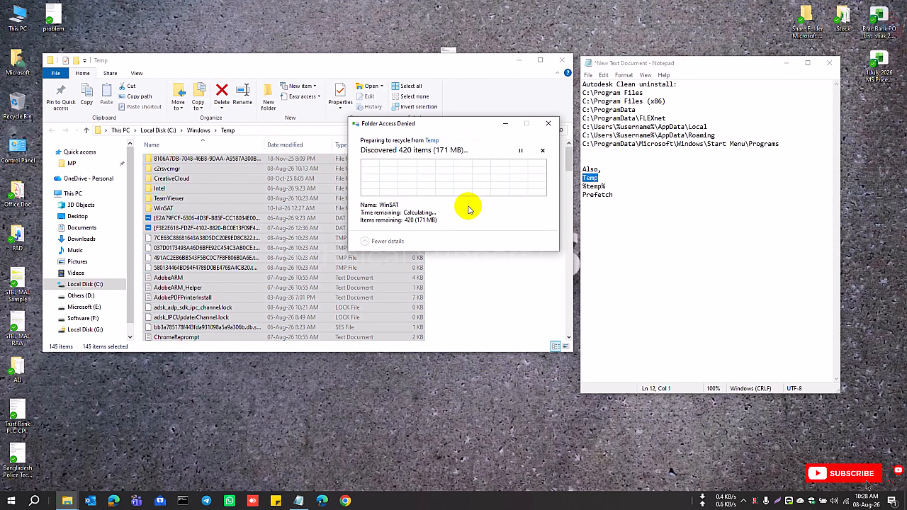
click(364, 190)
click(470, 204)
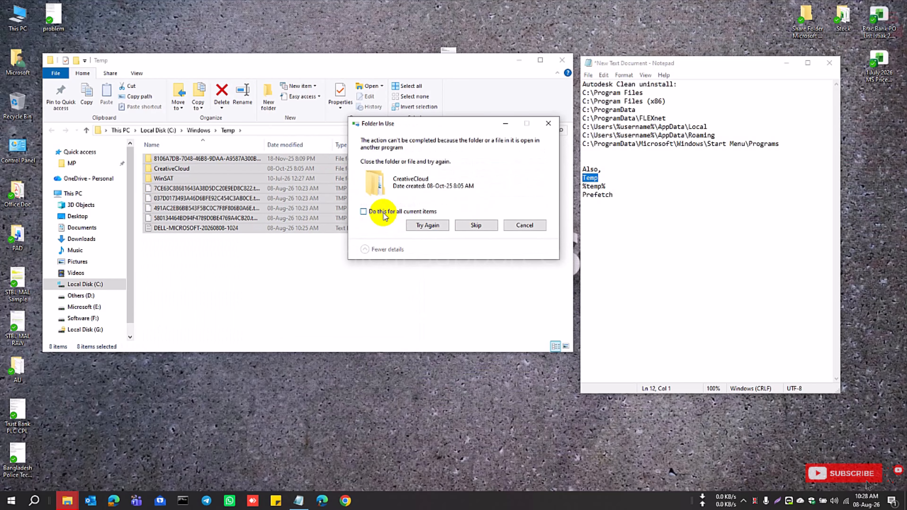
click(363, 211)
click(461, 226)
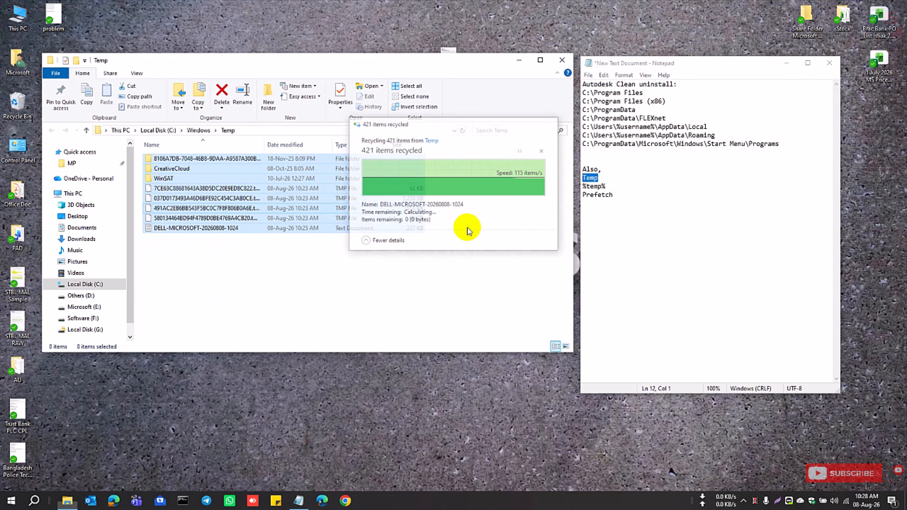
click(559, 63)
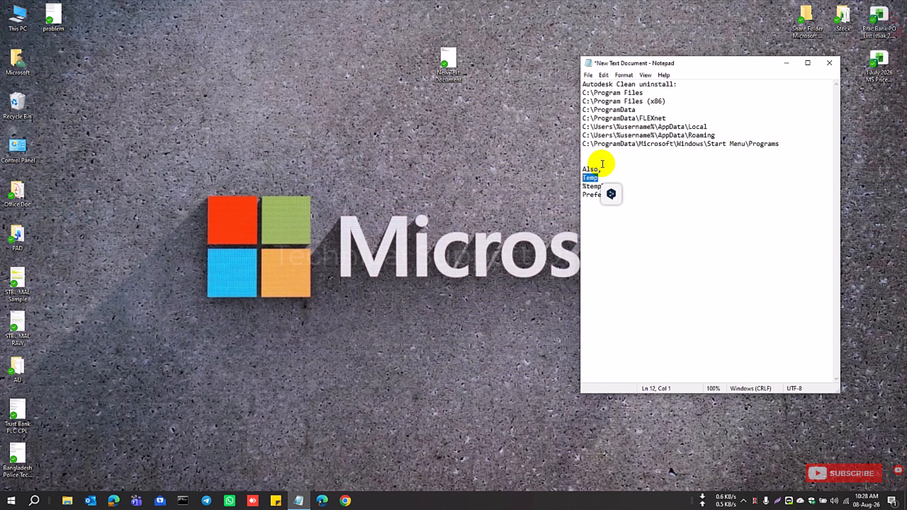
Open the user's temporary folder by running %temp%, delete all its contents while skipping all protected and in-use items, and close the folder.
click(607, 171)
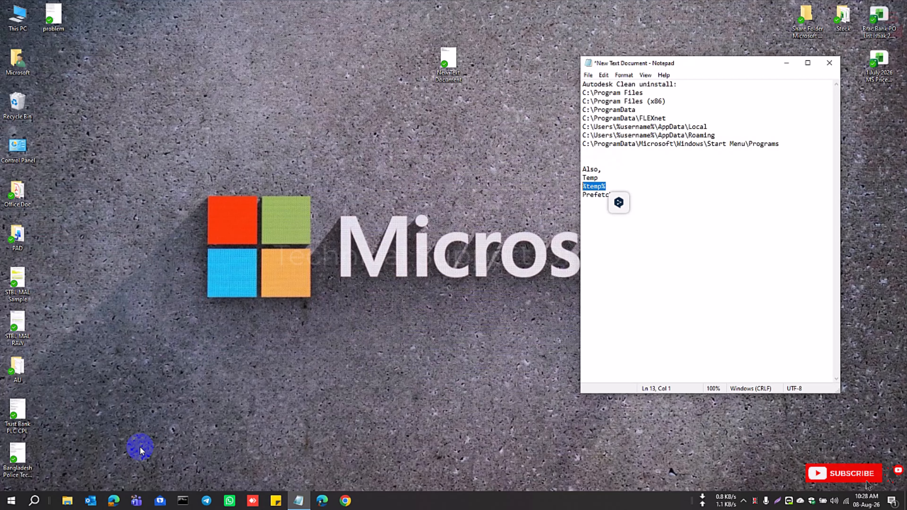
key(super+r)
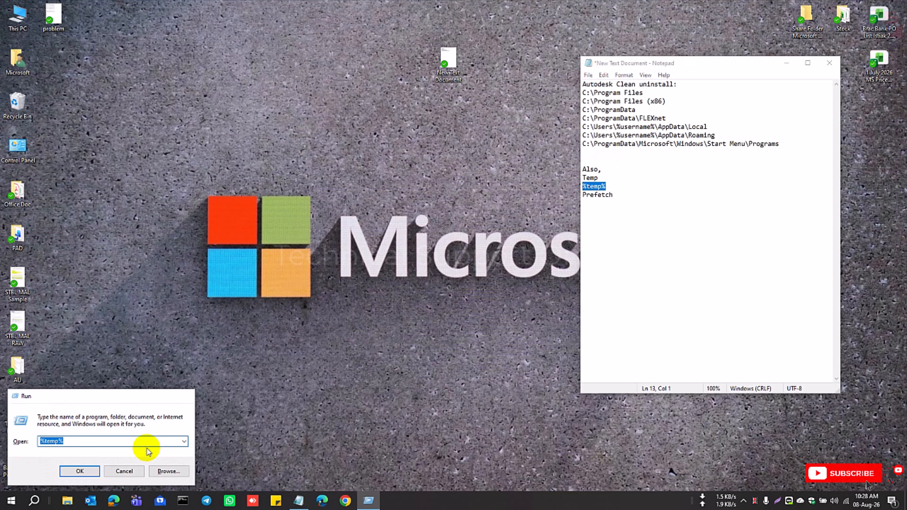
key(Return)
click(274, 189)
key(ctrl+a)
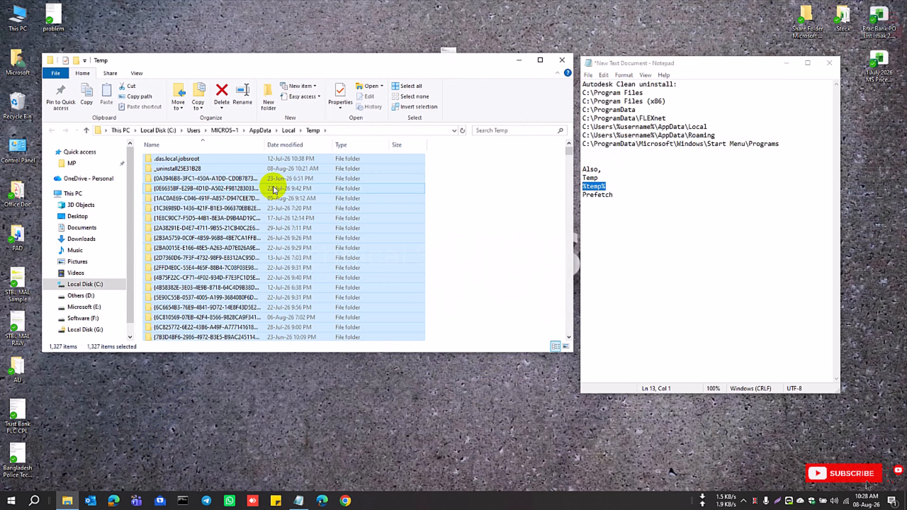
click(222, 92)
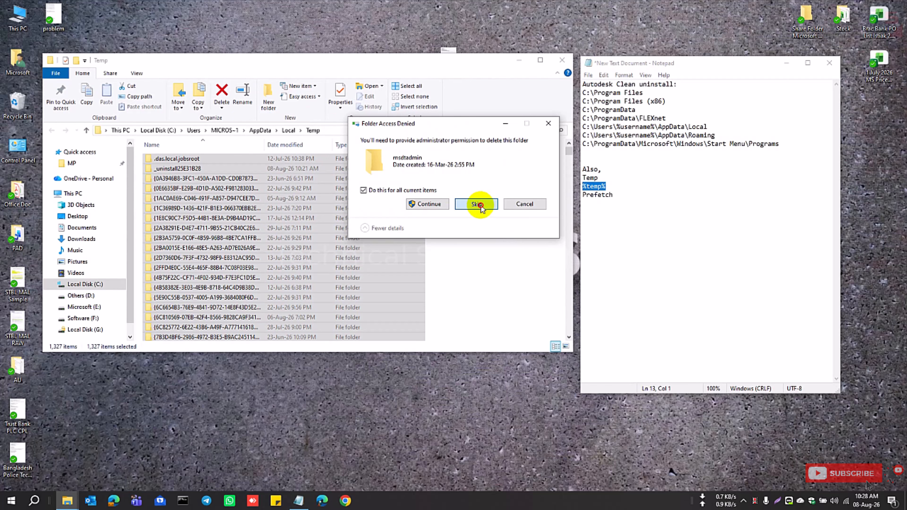
click(465, 205)
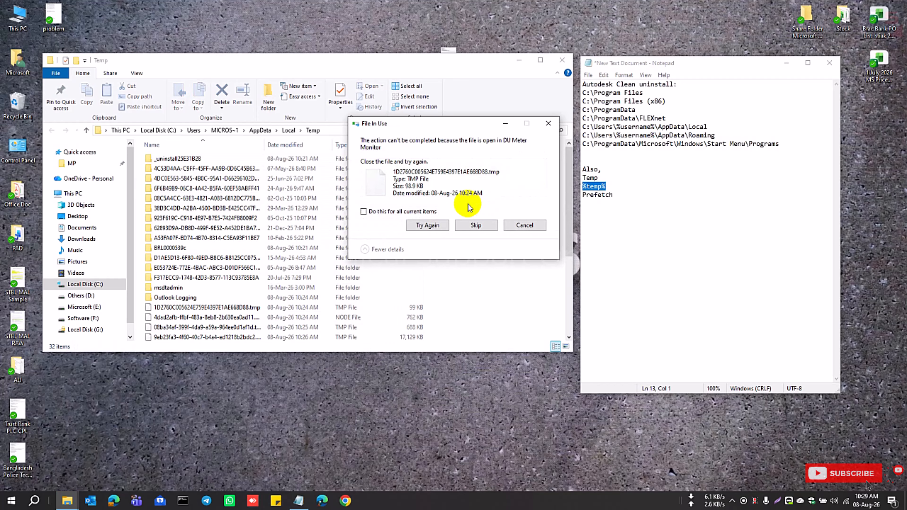
click(363, 211)
click(476, 223)
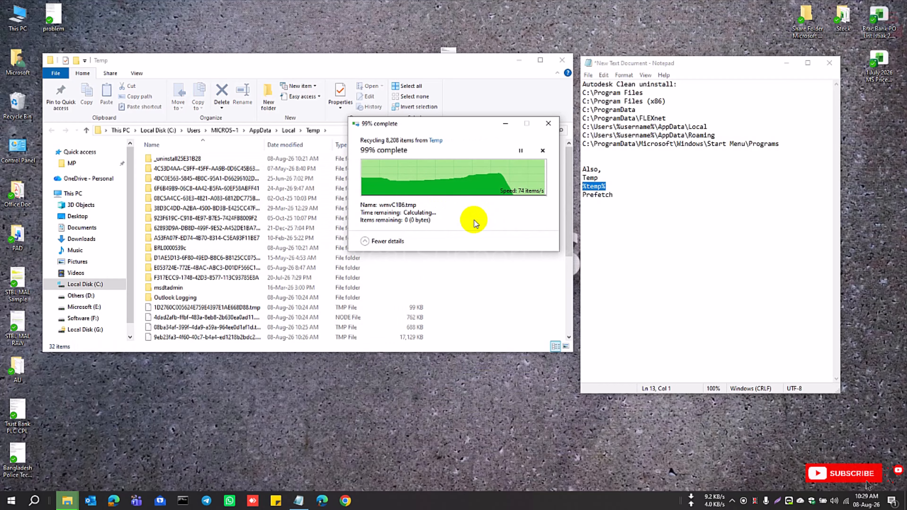
click(563, 62)
Open the Prefetch folder by running Prefetch, grant access, delete all its contents while skipping all in-use files, and close the folder.
click(607, 186)
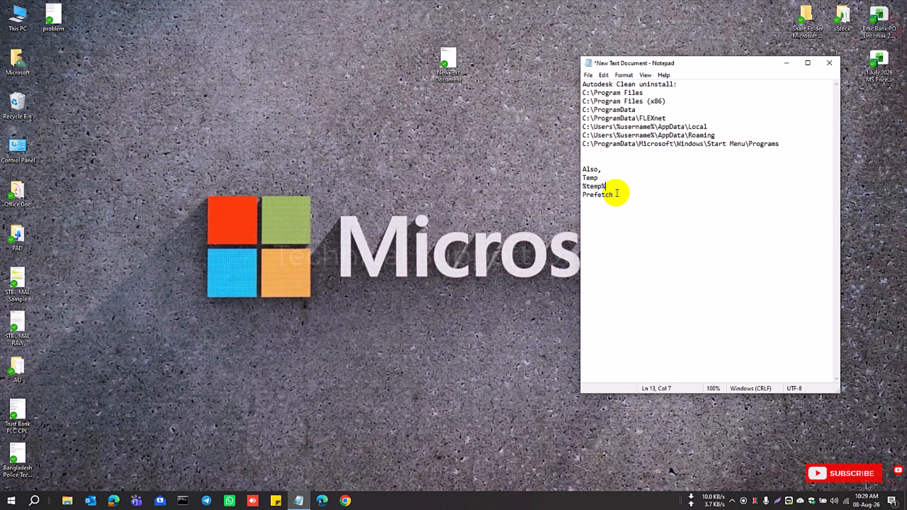
drag(615, 194, 581, 194)
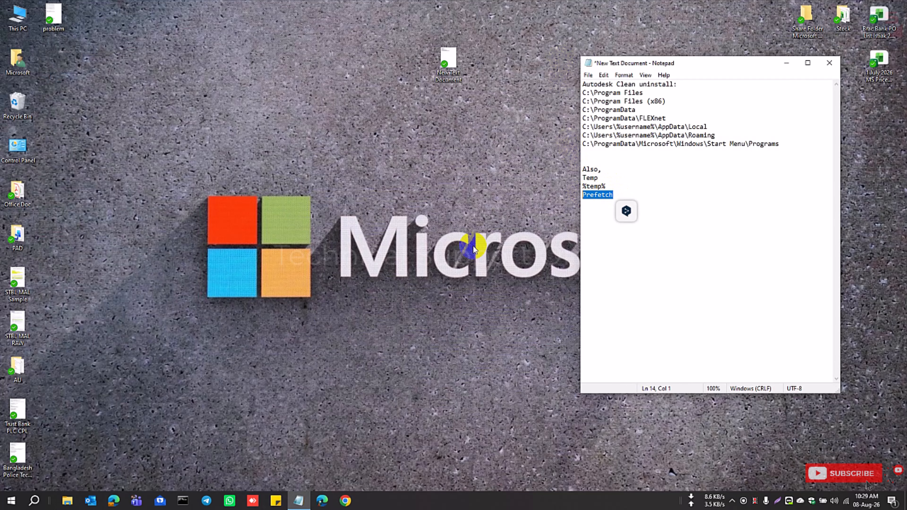
key(super)
key(super+r)
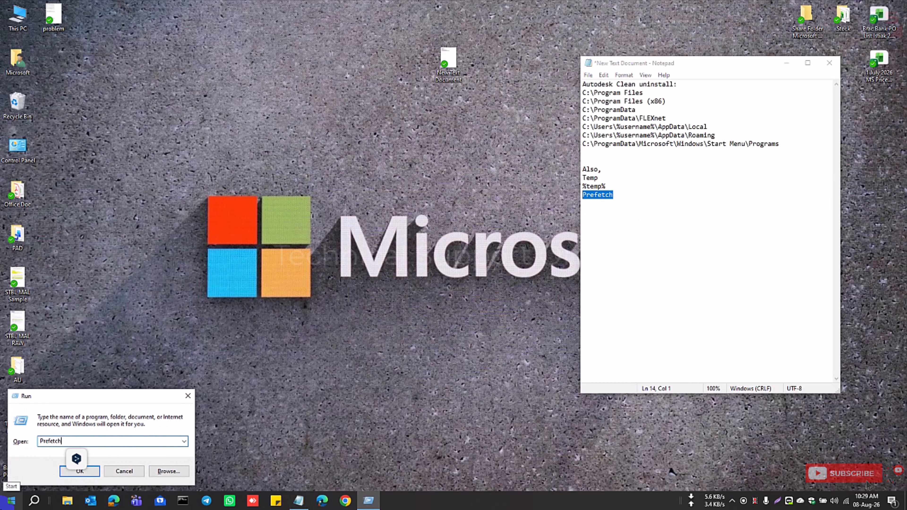
key(Return)
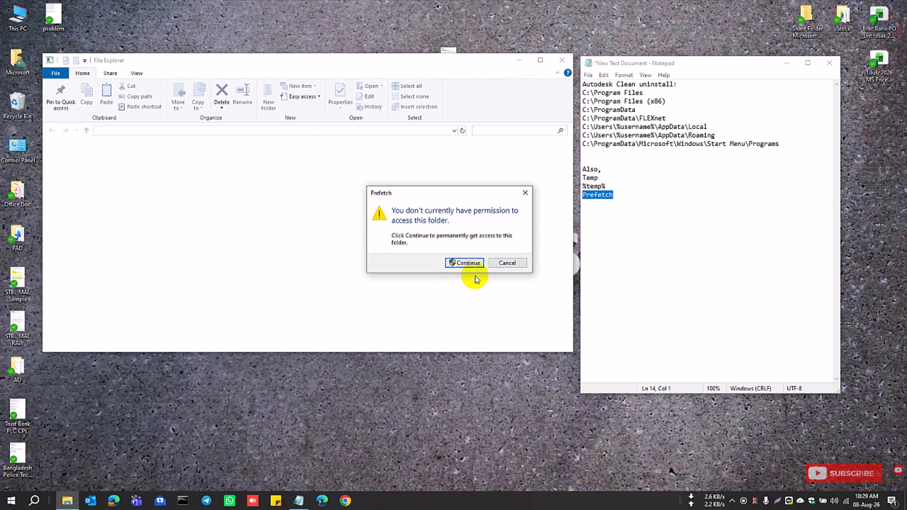
click(471, 259)
click(220, 179)
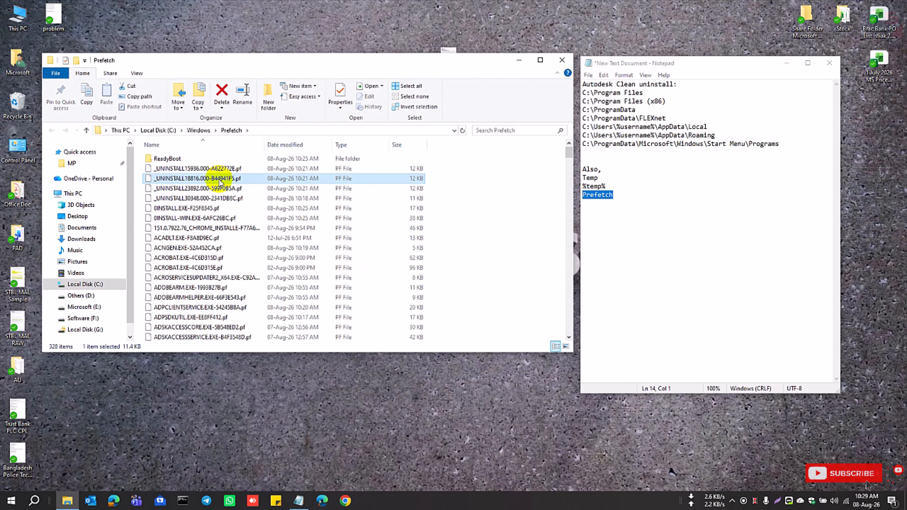
key(ctrl+a)
click(221, 90)
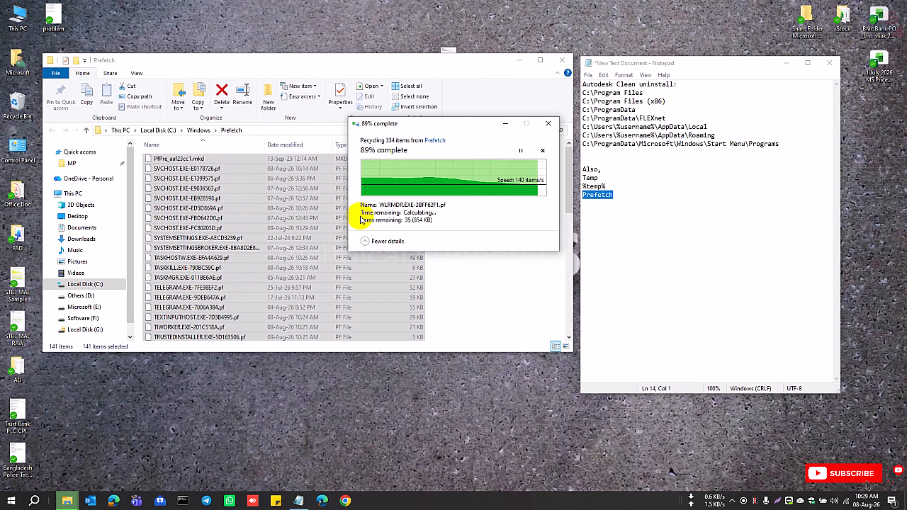
click(372, 205)
click(475, 219)
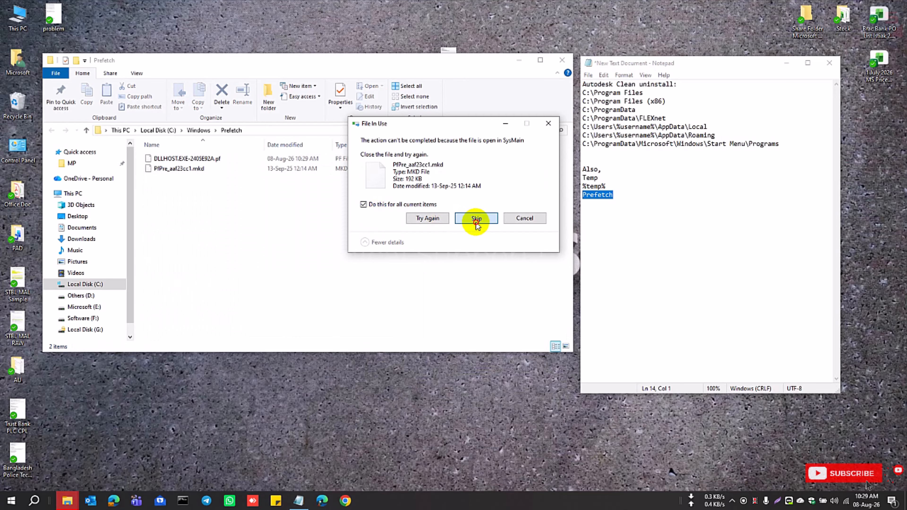
click(562, 60)
Change the "Also," heading in the text file to "Also Delete," and close the file.
click(617, 152)
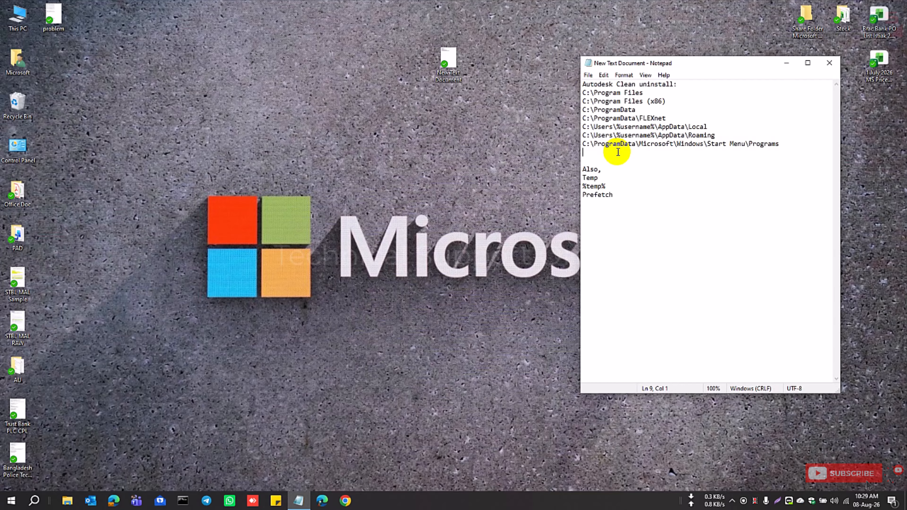
text(Delete)
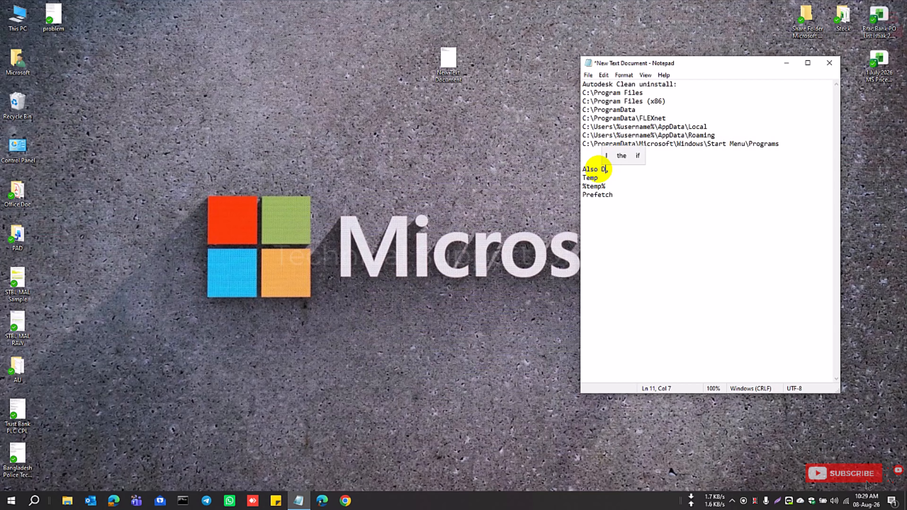
click(739, 199)
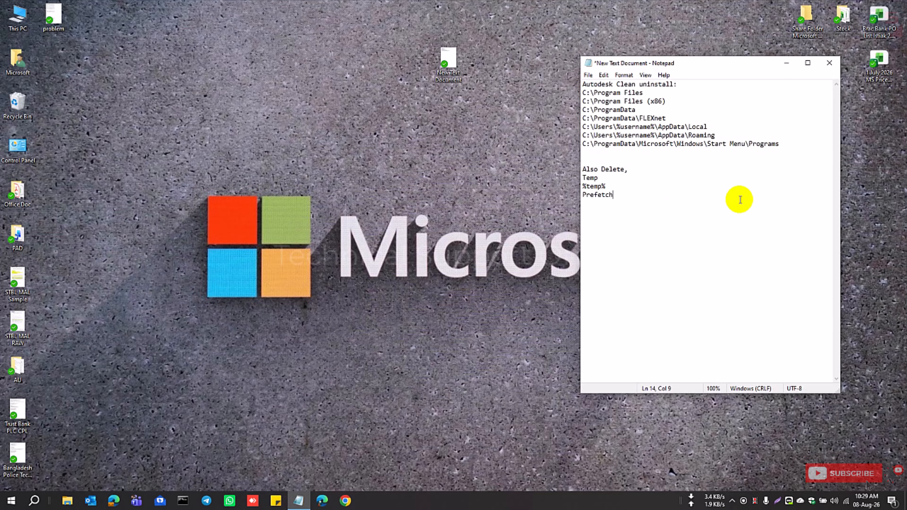
click(829, 63)
Search Windows for "registr" and open Registry Editor.
click(11, 500)
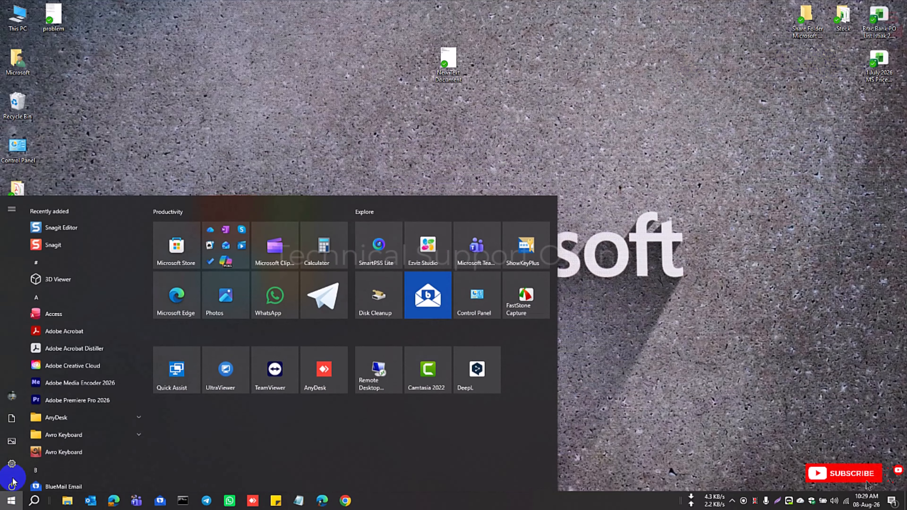
text(re)
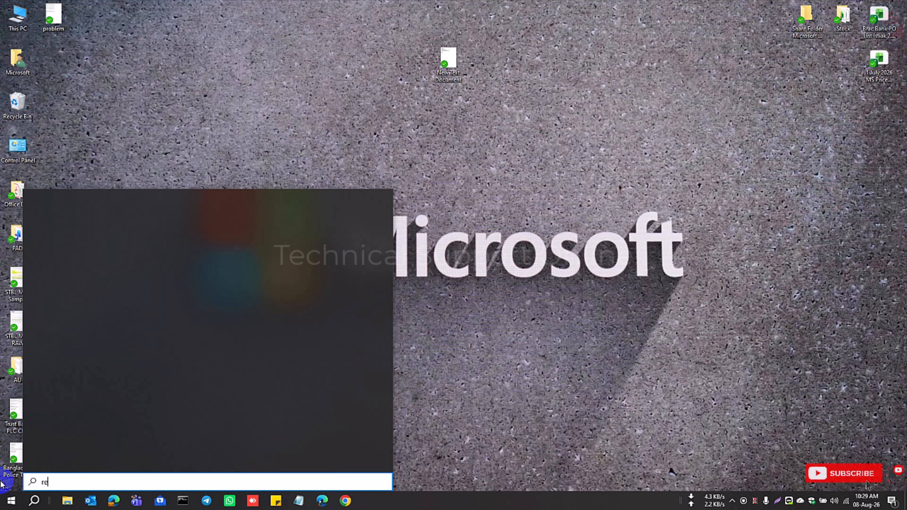
text(gistr)
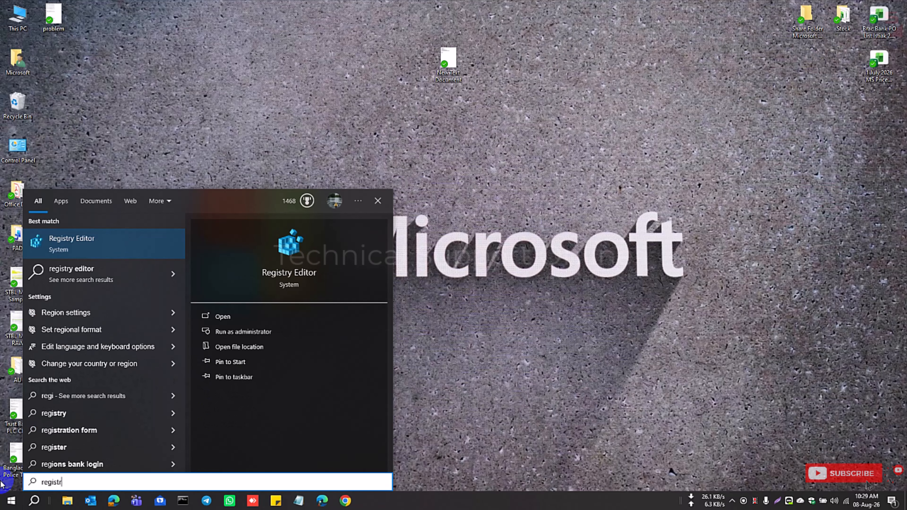
click(102, 246)
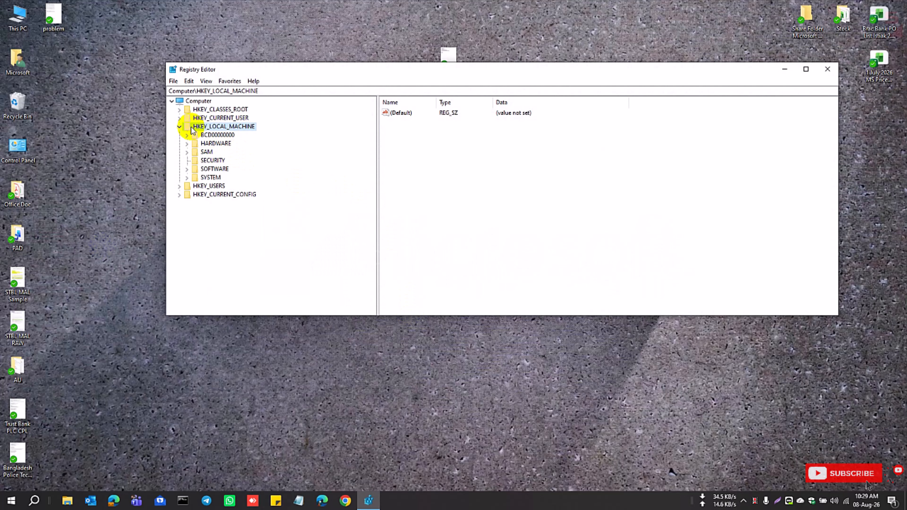
Delete the Autodesk key under HKEY_LOCAL_MACHINE\SOFTWARE and confirm its permanent deletion.
click(180, 126)
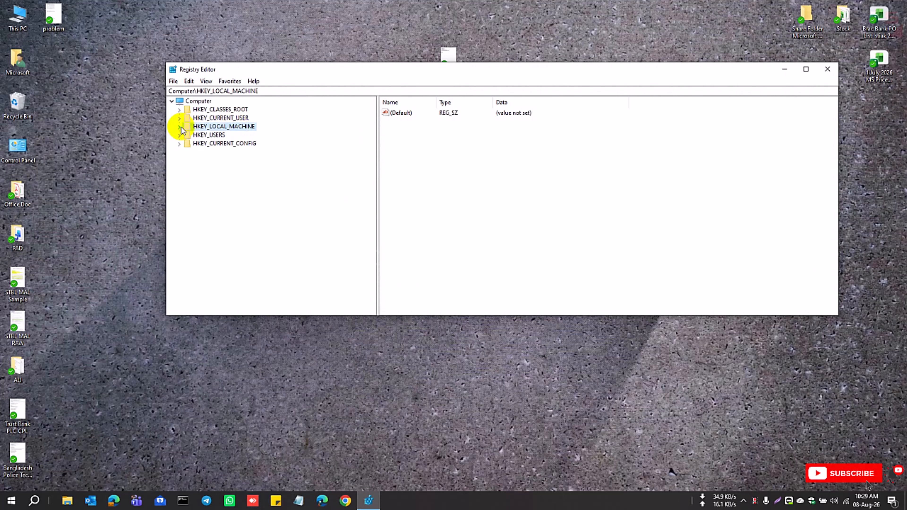
click(180, 127)
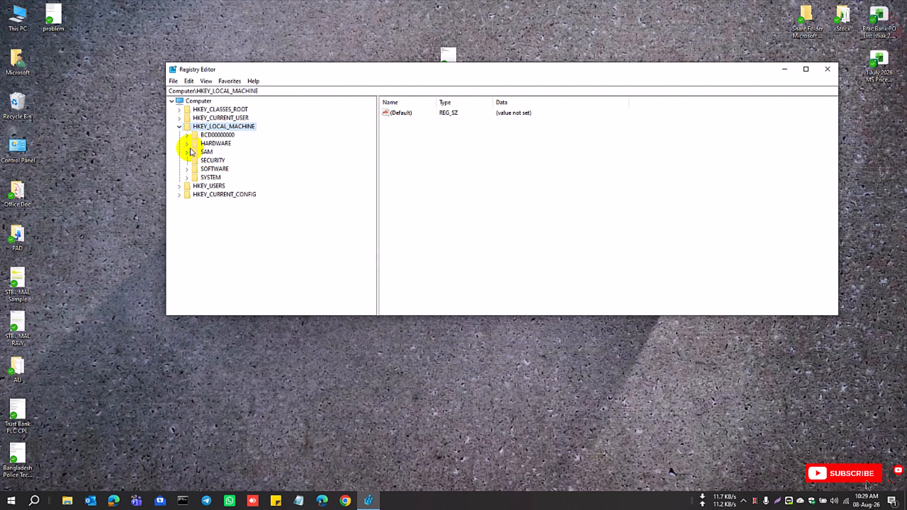
click(188, 170)
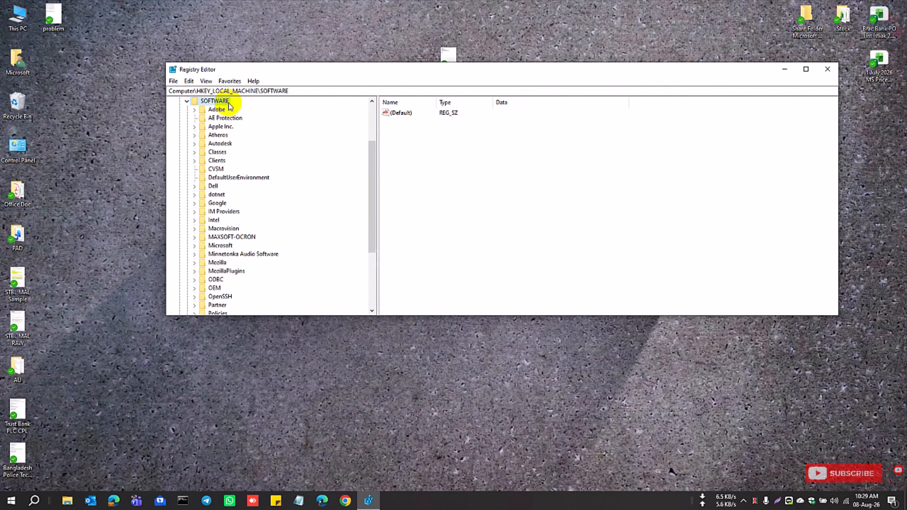
click(228, 144)
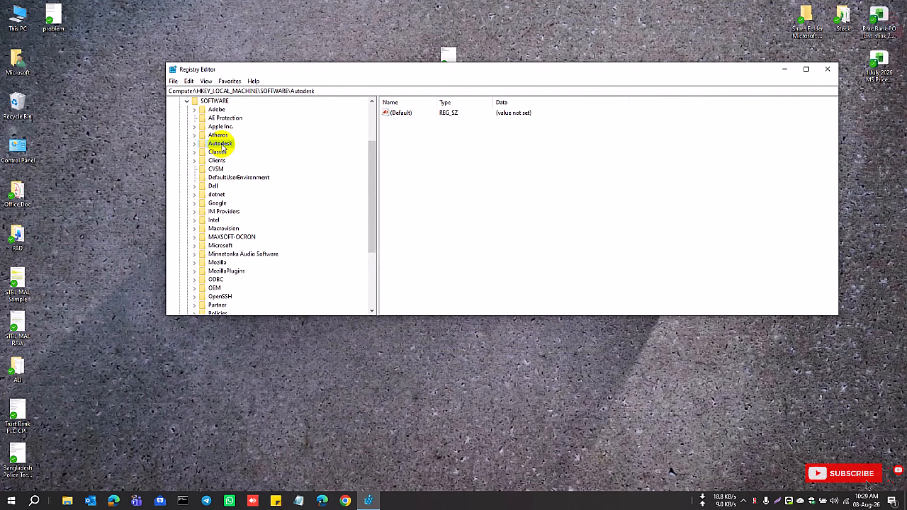
right_click(222, 147)
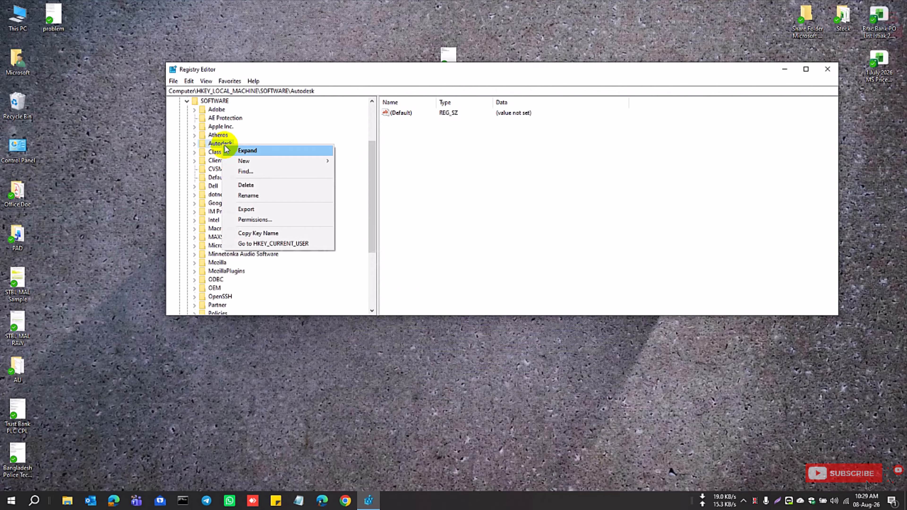
click(245, 185)
click(501, 248)
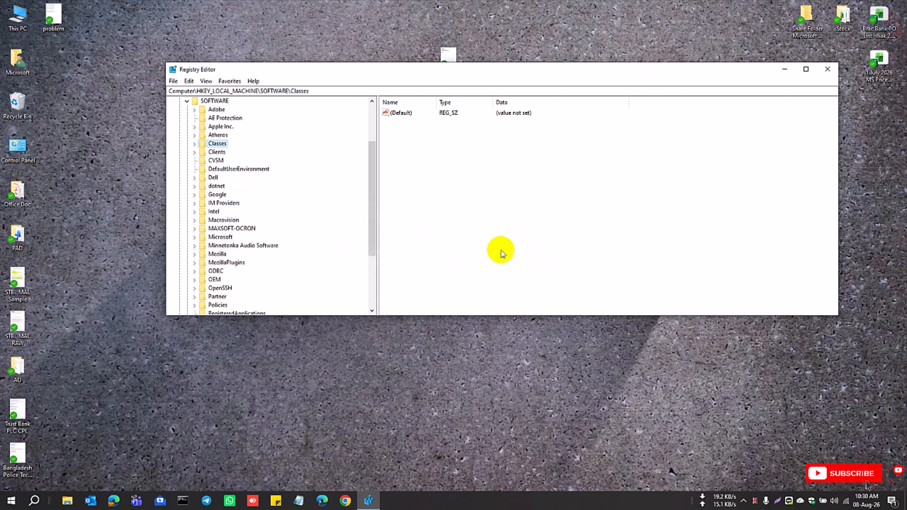
Delete the Autodesk key under HKEY_LOCAL_MACHINE\SOFTWARE\WOW6432Node and confirm its permanent deletion.
scroll(214, 177, up, 3)
click(186, 169)
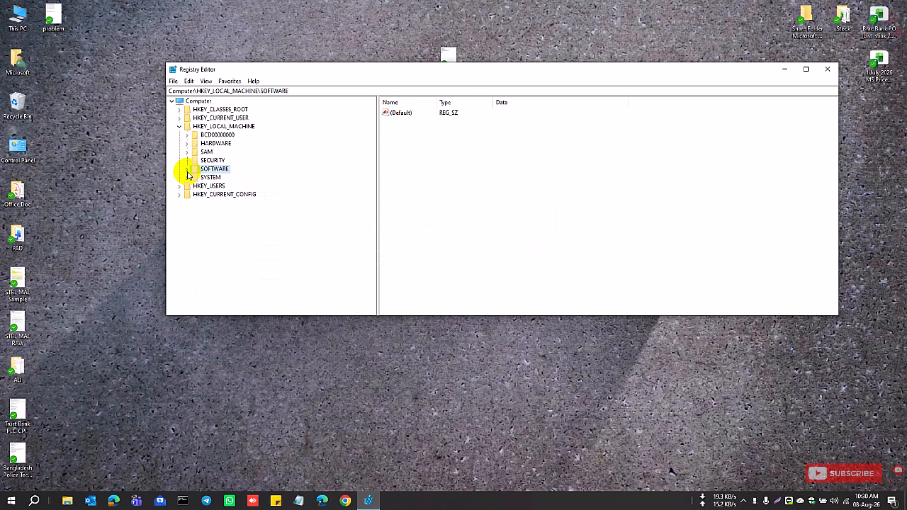
click(179, 128)
click(179, 128)
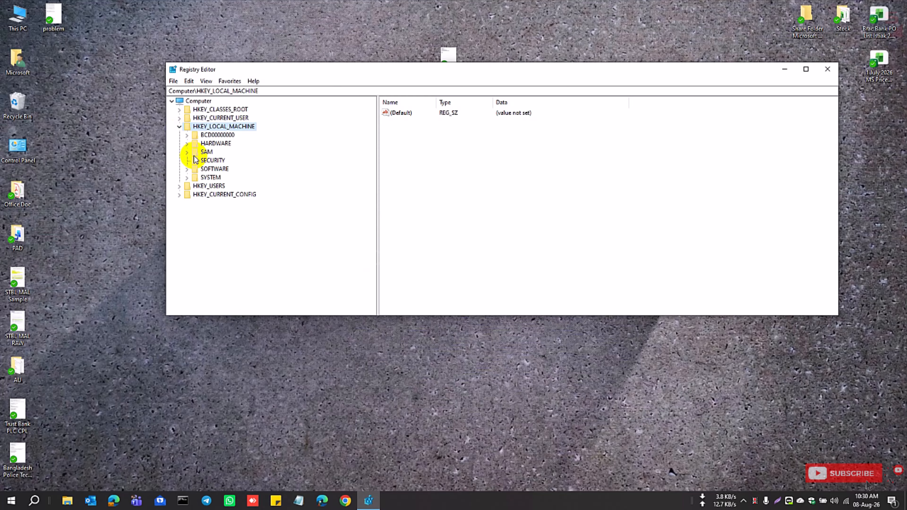
click(188, 170)
scroll(258, 247, down, 4)
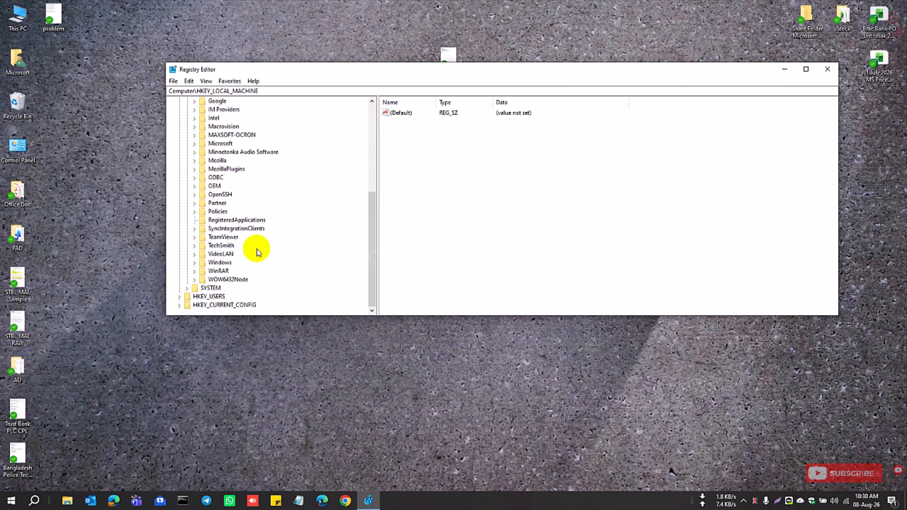
click(195, 280)
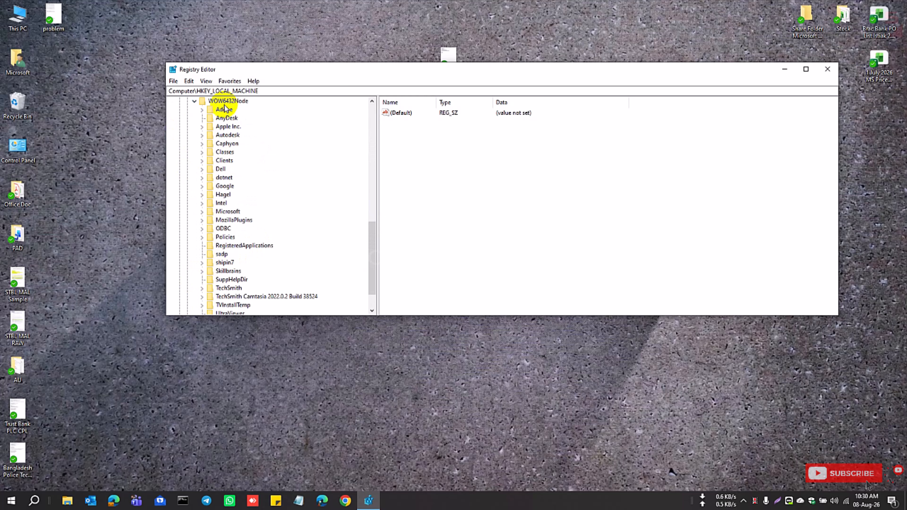
click(224, 104)
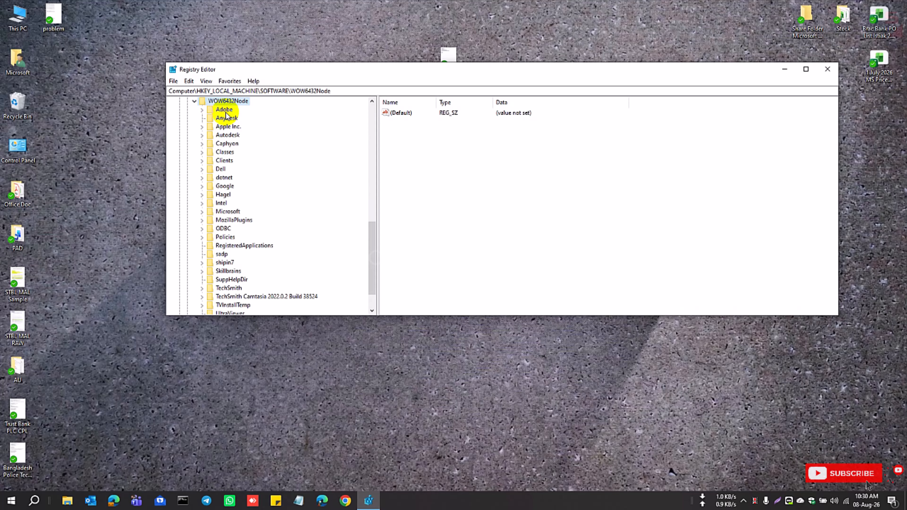
click(229, 136)
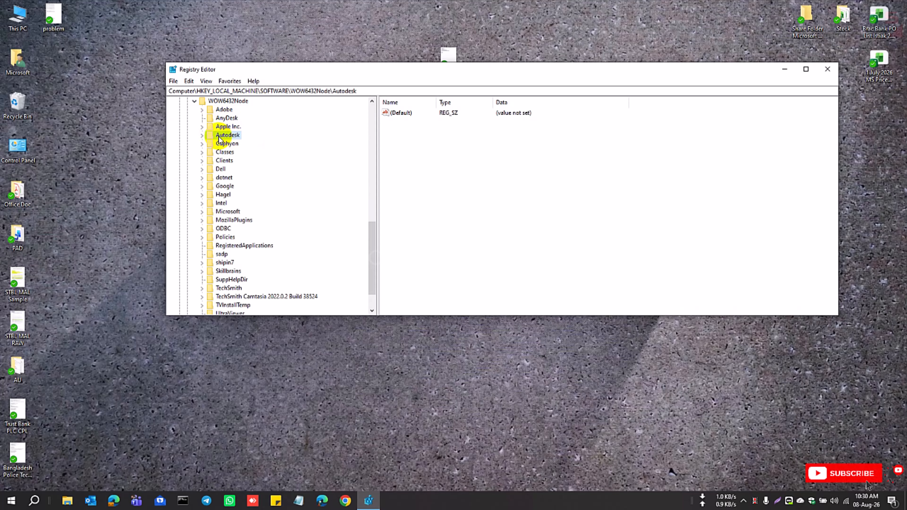
right_click(226, 139)
click(248, 177)
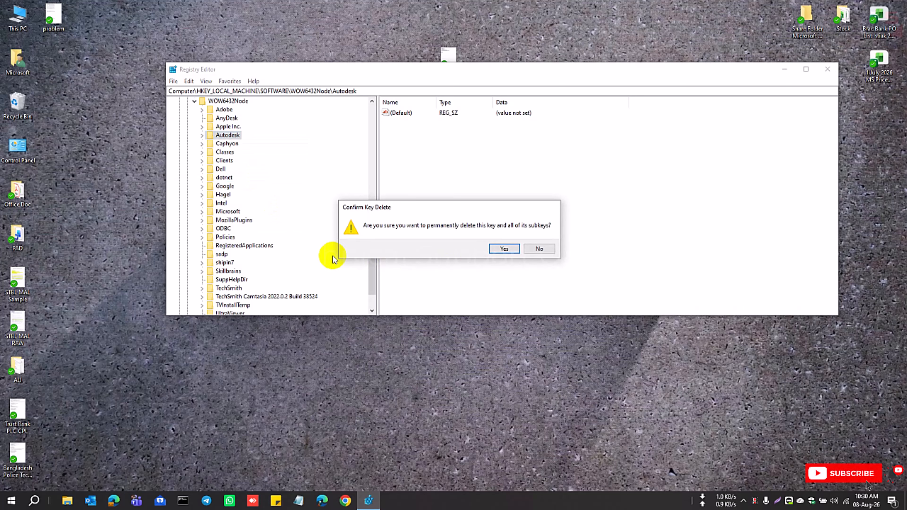
click(500, 255)
scroll(300, 209, up, 3)
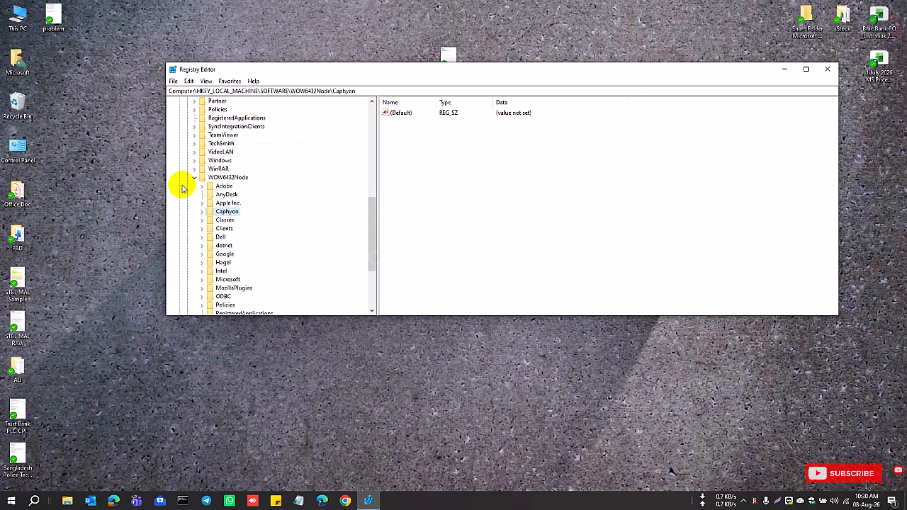
click(219, 180)
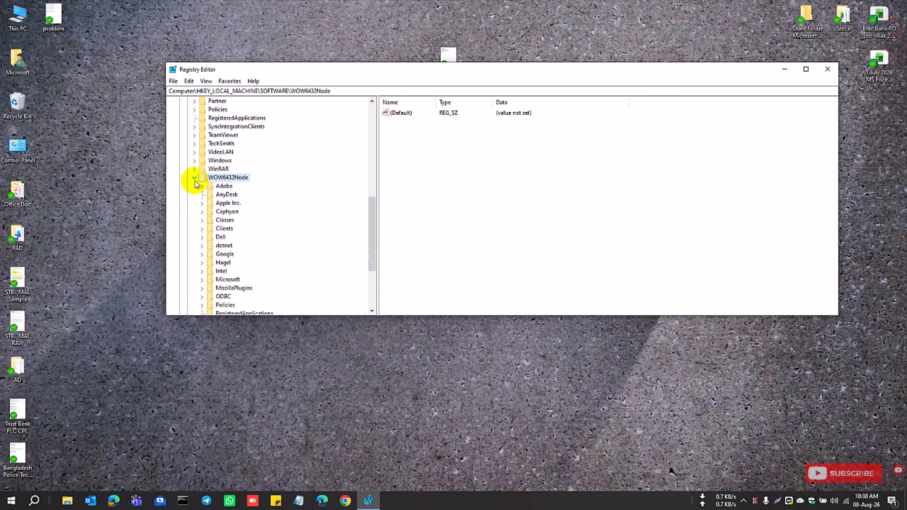
Delete the Autodesk key under HKEY_CURRENT_USER\SOFTWARE and confirm its permanent deletion.
scroll(195, 180, up, 10)
click(185, 169)
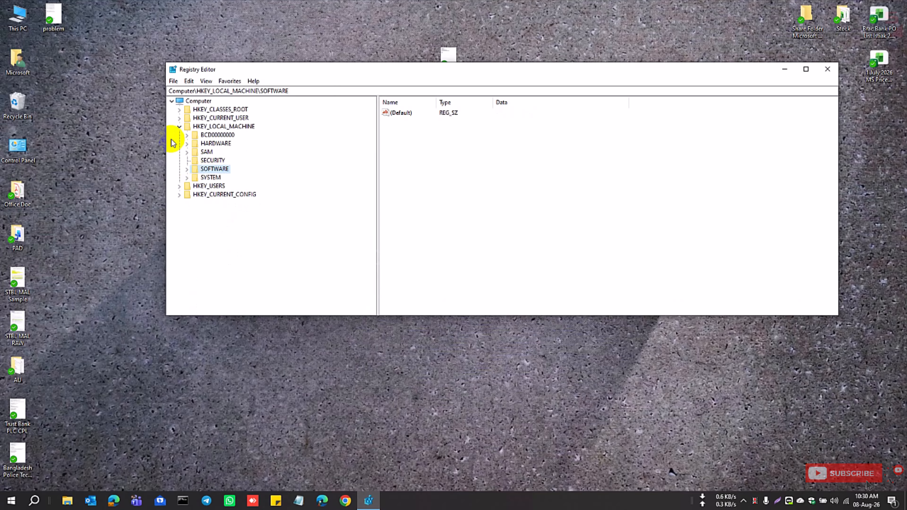
click(179, 127)
click(201, 119)
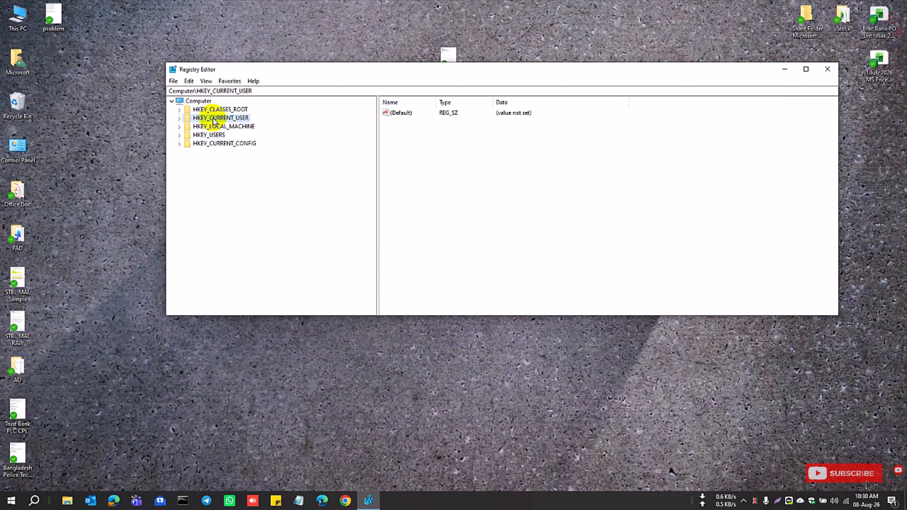
click(179, 119)
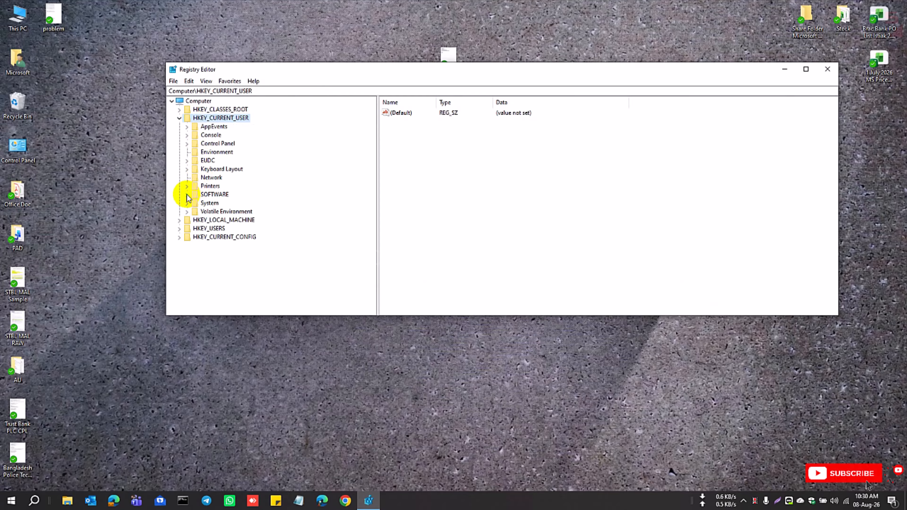
click(214, 195)
click(187, 195)
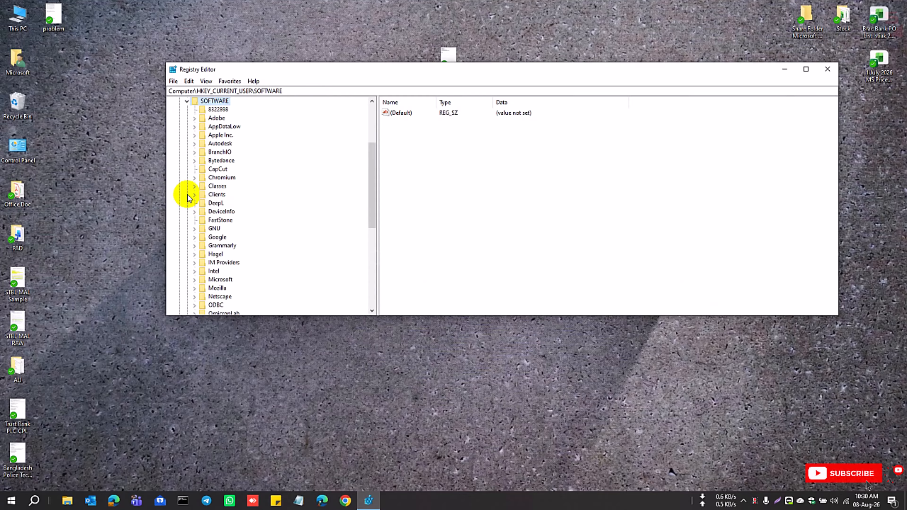
right_click(219, 144)
click(246, 185)
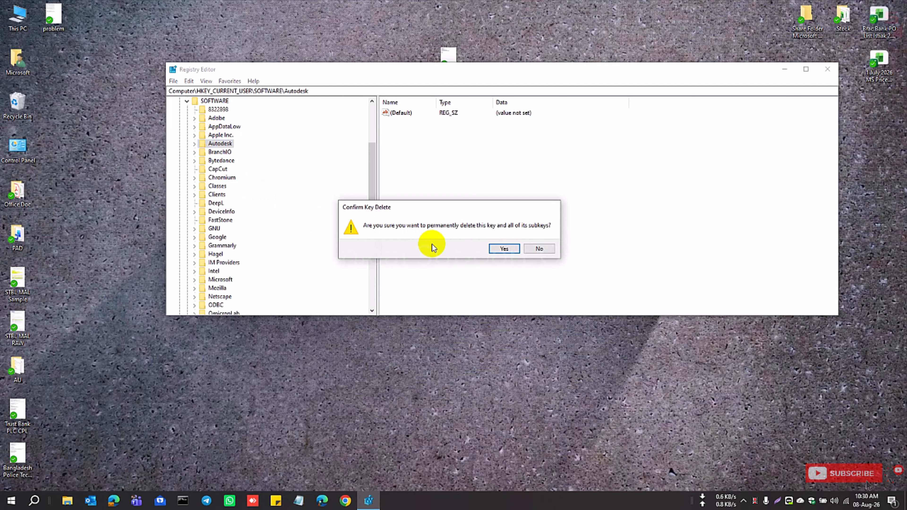
click(501, 249)
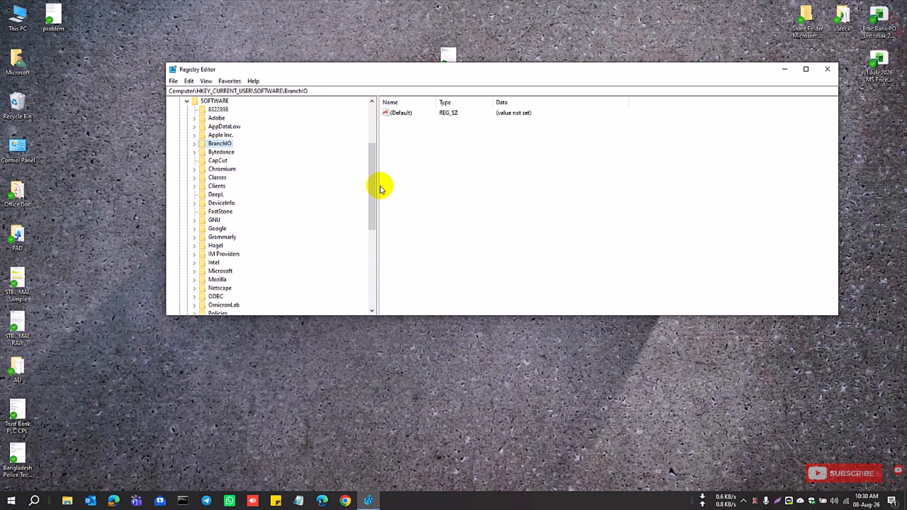
Collapse the SOFTWARE and HKEY_CURRENT_USER branches and close Registry Editor.
scroll(232, 182, up, 4)
click(187, 194)
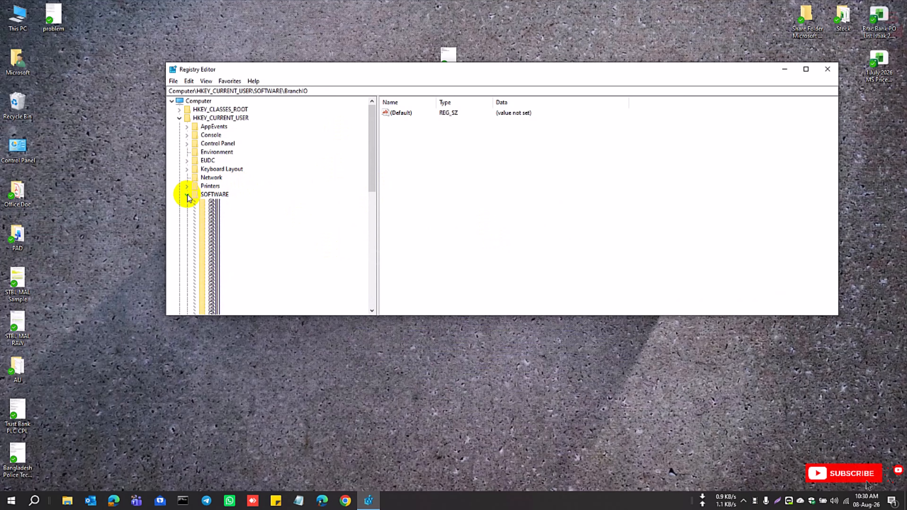
click(179, 119)
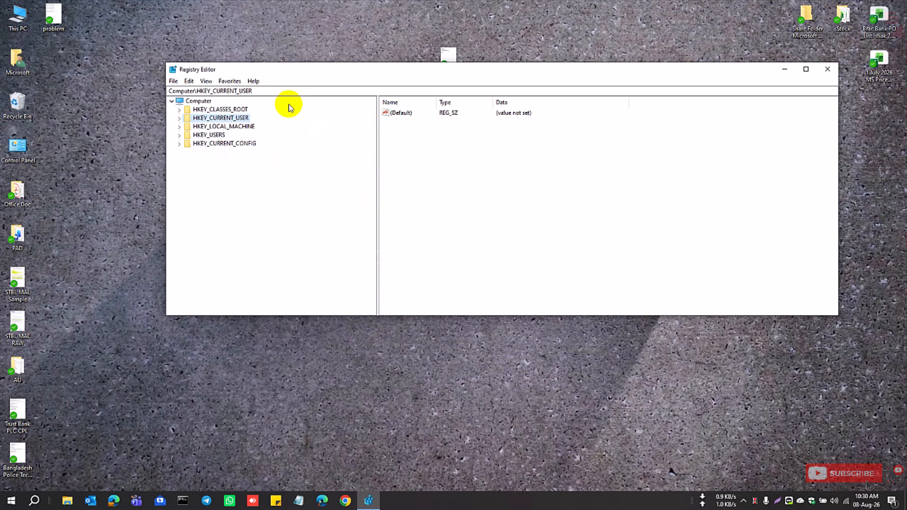
click(828, 71)
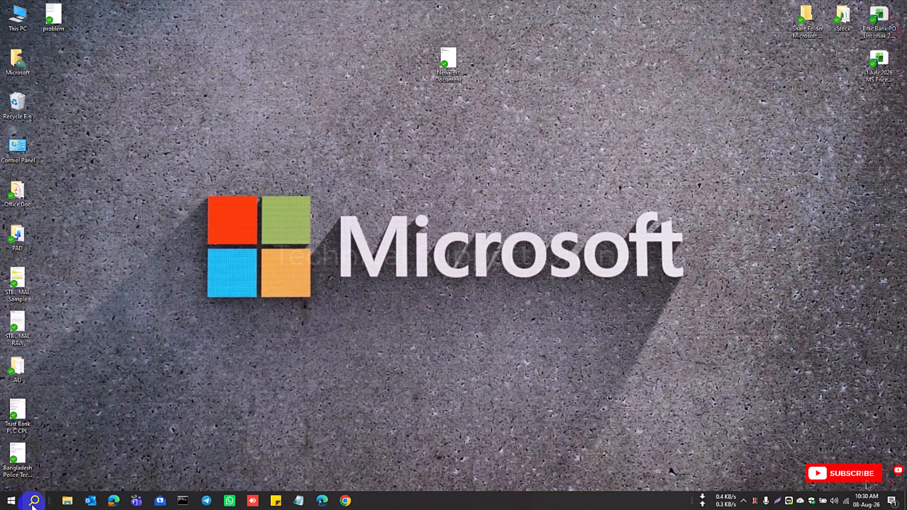
Restart the computer.
click(11, 500)
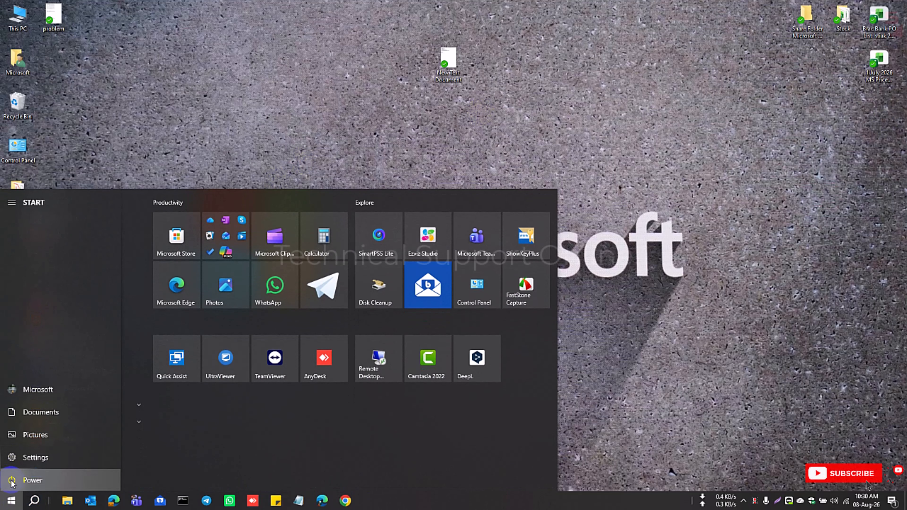
click(12, 480)
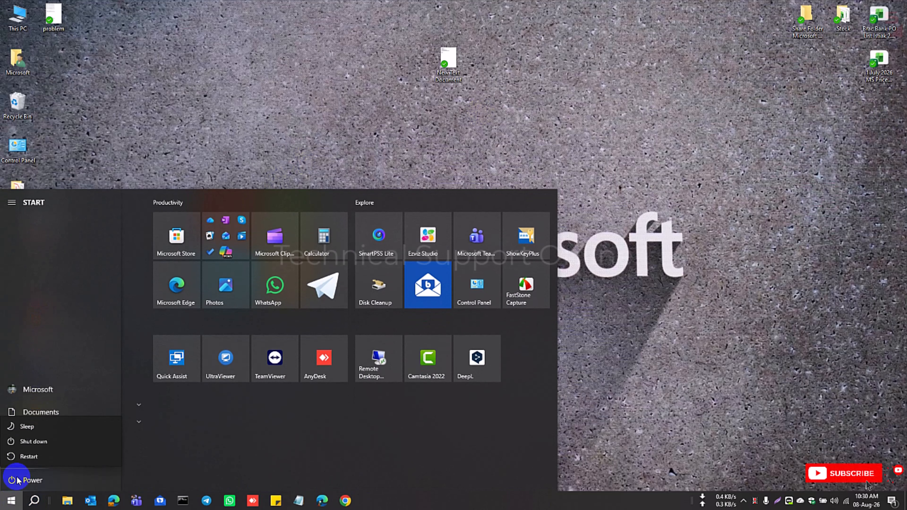
click(46, 457)
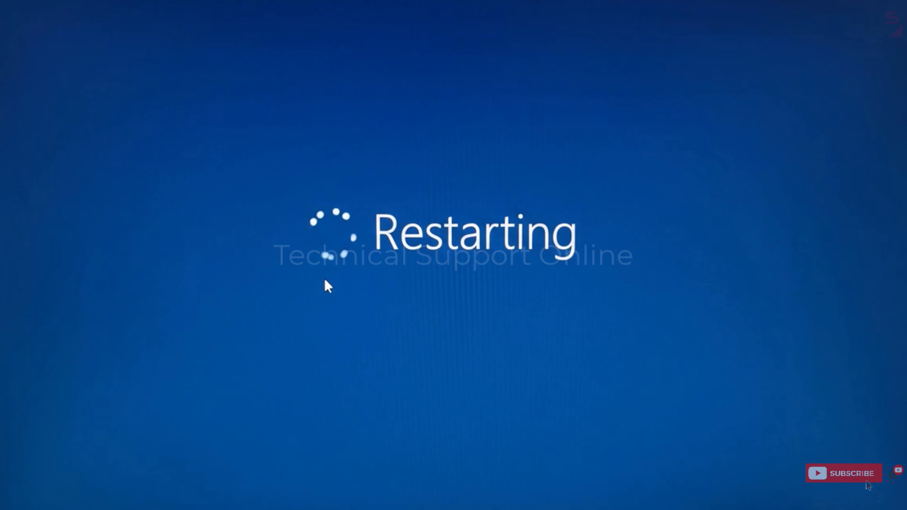